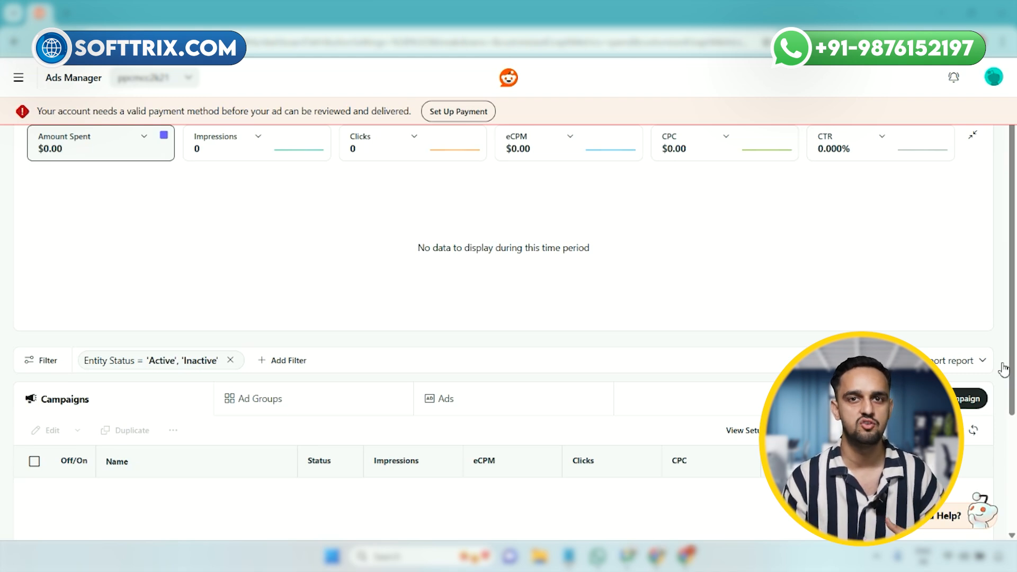
Step: Open the ads Dashboard page and review its performance metrics and campaigns table
{"action": "scroll", "coordinate": [334, 328], "scroll_direction": "down", "scroll_amount": 2}
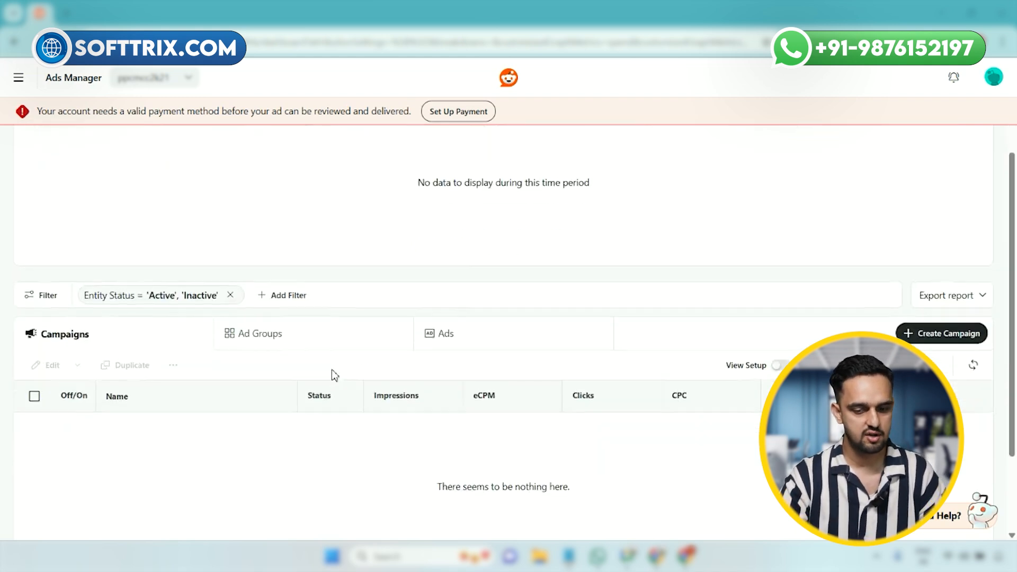
{"action": "scroll", "coordinate": [334, 375], "scroll_direction": "up", "scroll_amount": 4}
{"action": "left_click", "coordinate": [19, 78]}
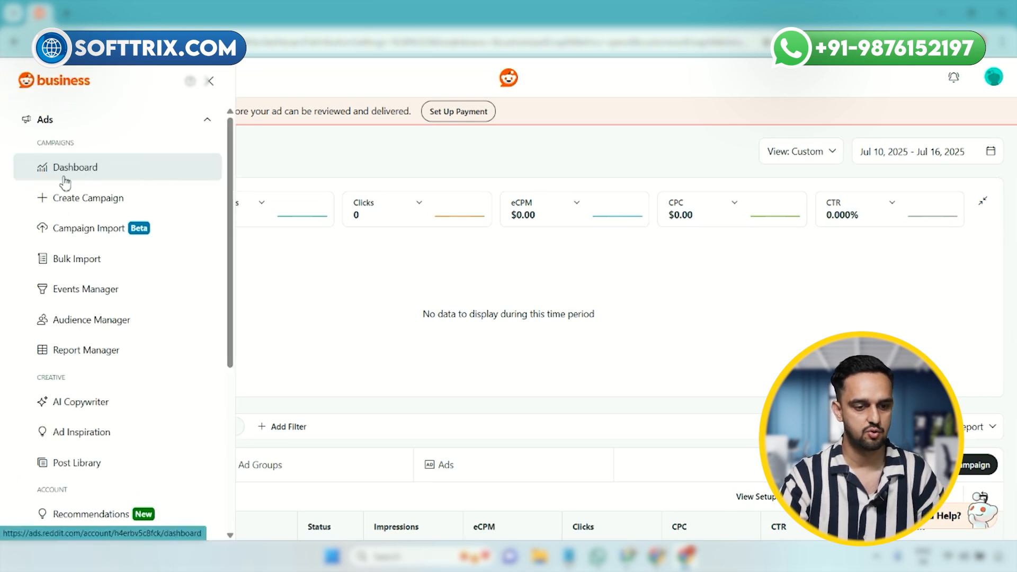
{"action": "left_click", "coordinate": [65, 181]}
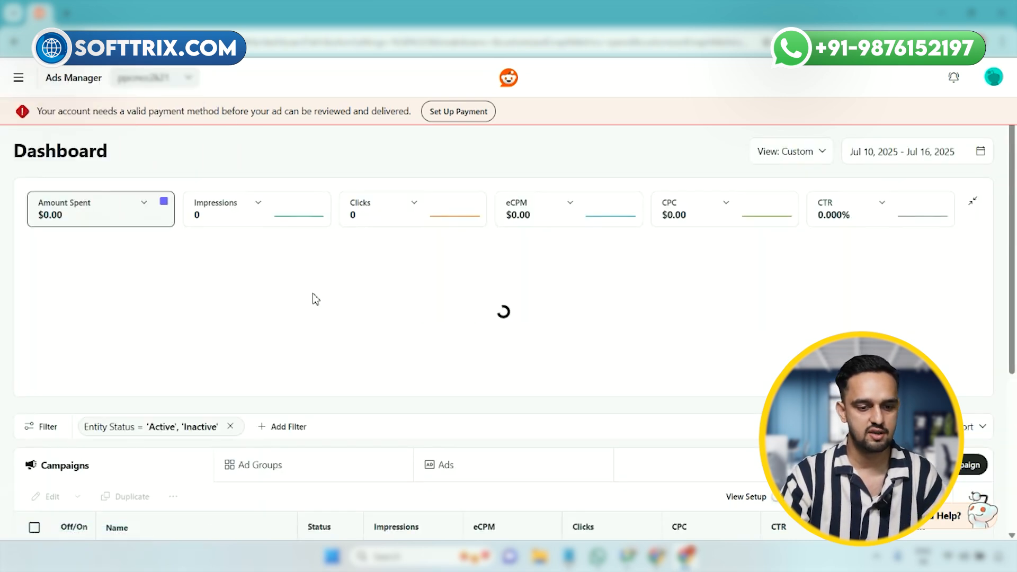
{"action": "scroll", "coordinate": [309, 304], "scroll_direction": "down", "scroll_amount": 3}
{"action": "scroll", "coordinate": [308, 306], "scroll_direction": "up", "scroll_amount": 3}
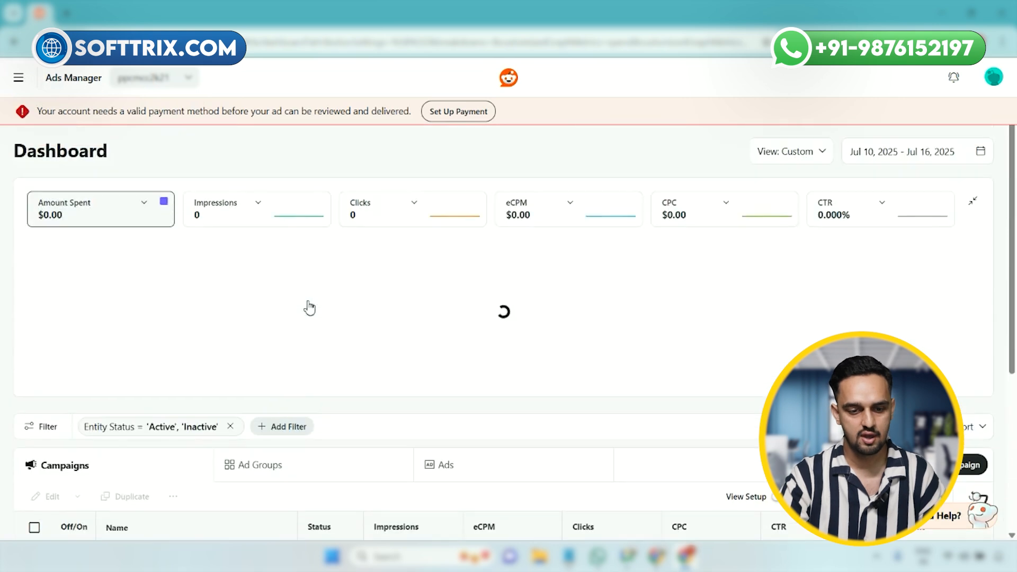
{"action": "scroll", "coordinate": [309, 304], "scroll_direction": "down", "scroll_amount": 2}
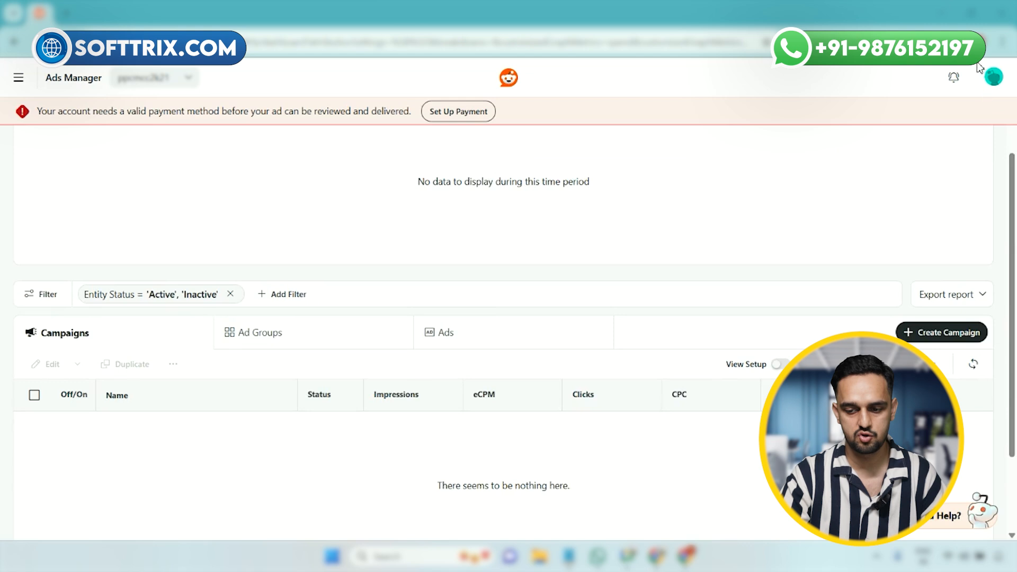
Step: Create a new campaign and start it over in Advanced Create
{"action": "left_click", "coordinate": [948, 333]}
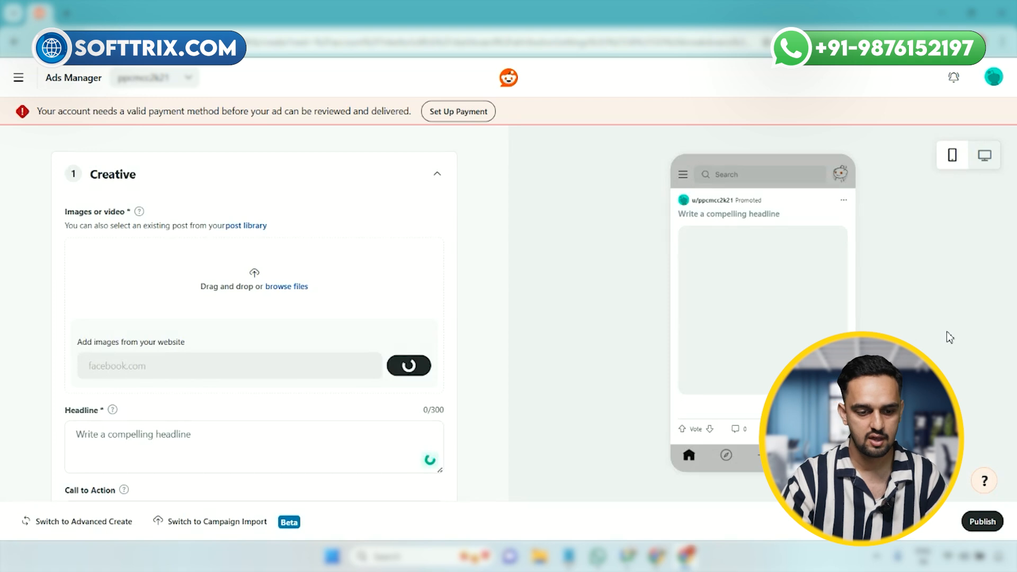
{"action": "scroll", "coordinate": [398, 348], "scroll_direction": "down", "scroll_amount": 1}
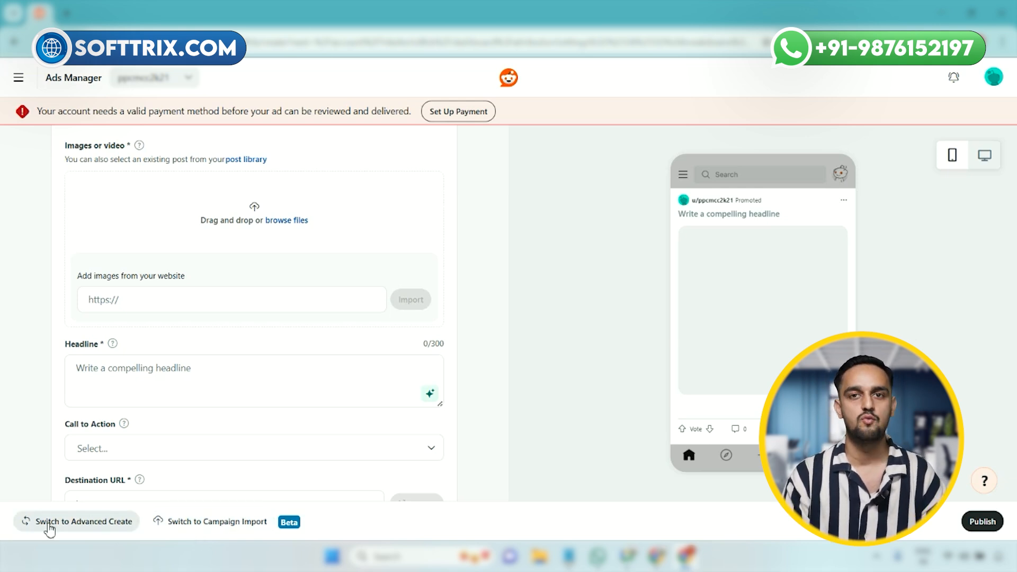
{"action": "left_click", "coordinate": [80, 530]}
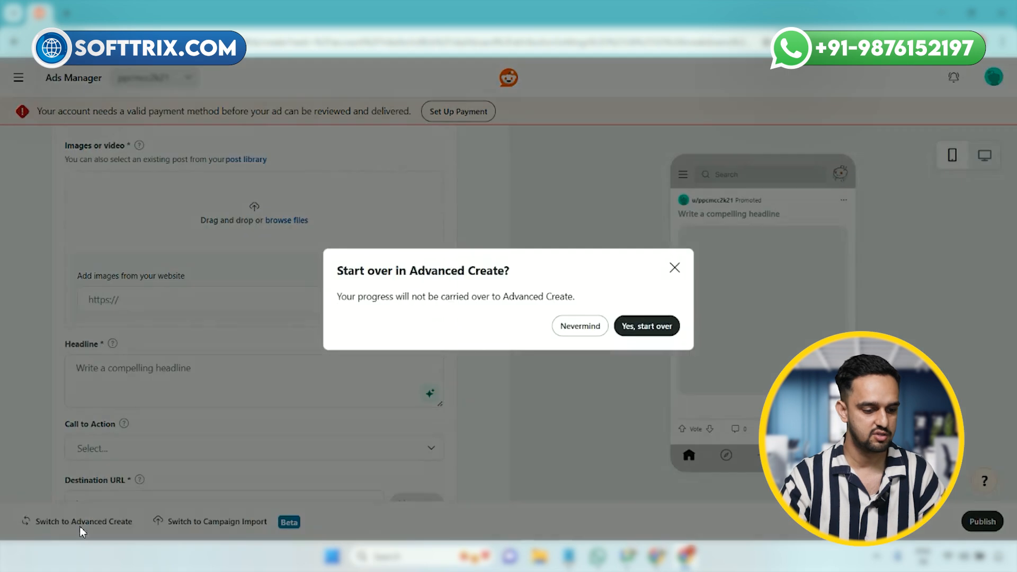
{"action": "left_click", "coordinate": [646, 329]}
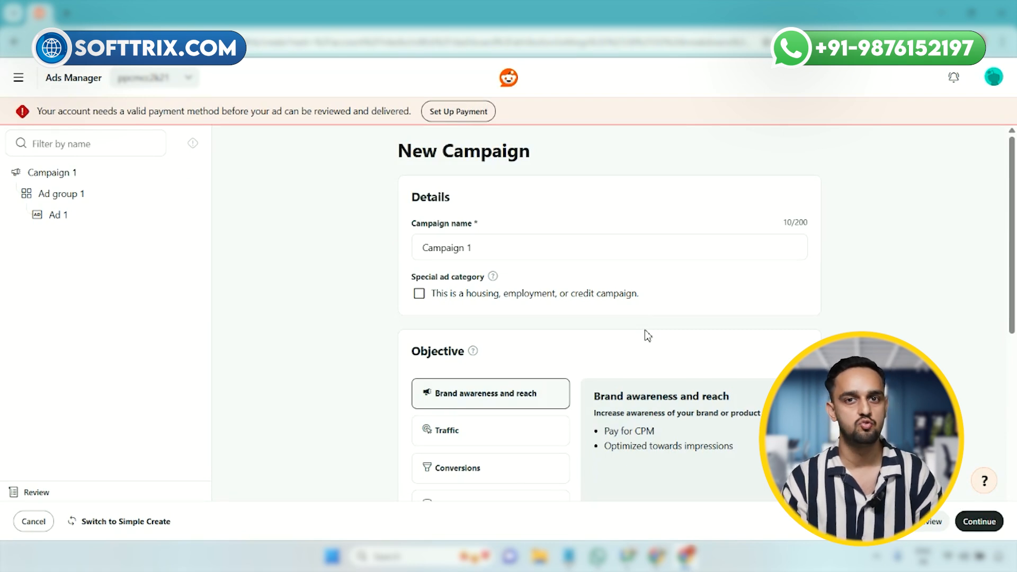
Step: Rename the new campaign as "App Install || Fb || 20.09.2025"
{"action": "double_click", "coordinate": [506, 255]}
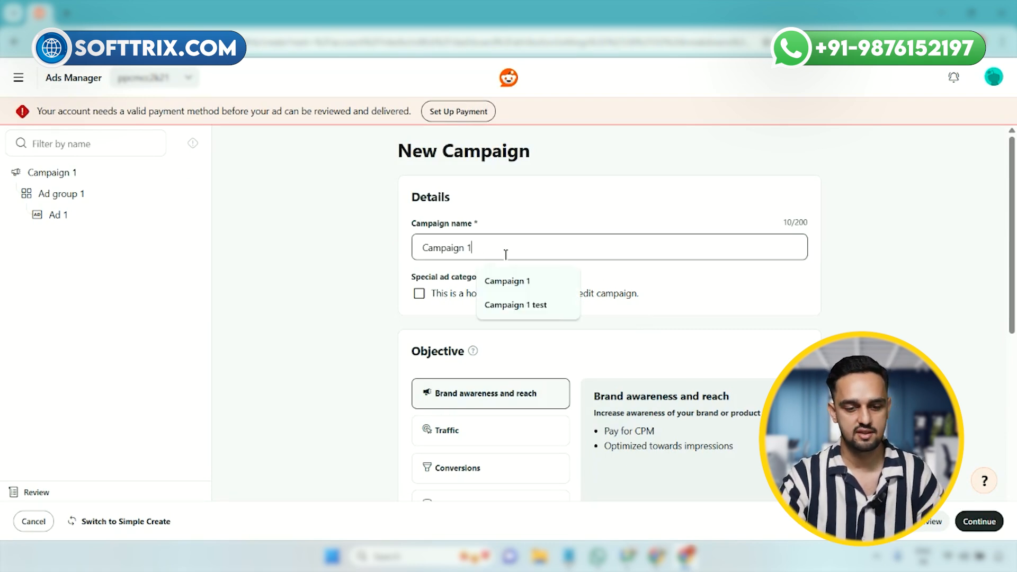
{"action": "left_click", "coordinate": [104, 179]}
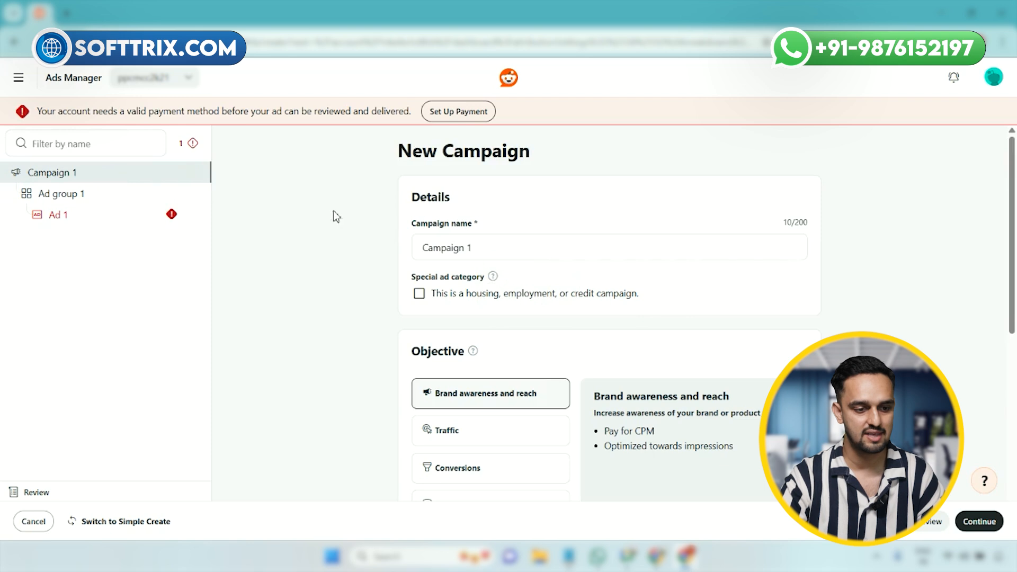
{"action": "triple_click", "coordinate": [504, 255]}
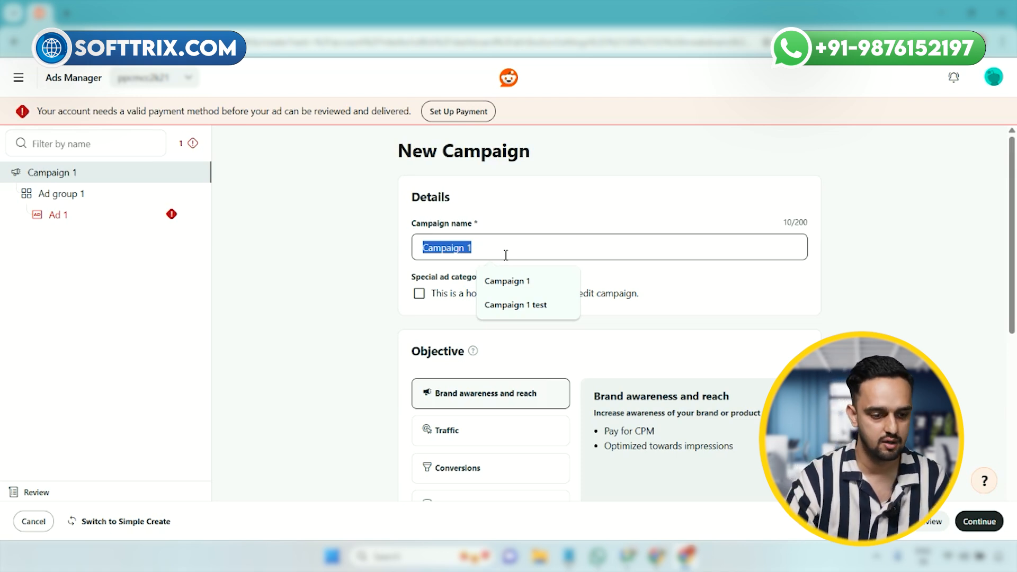
{"action": "type", "text": "App Inst"}
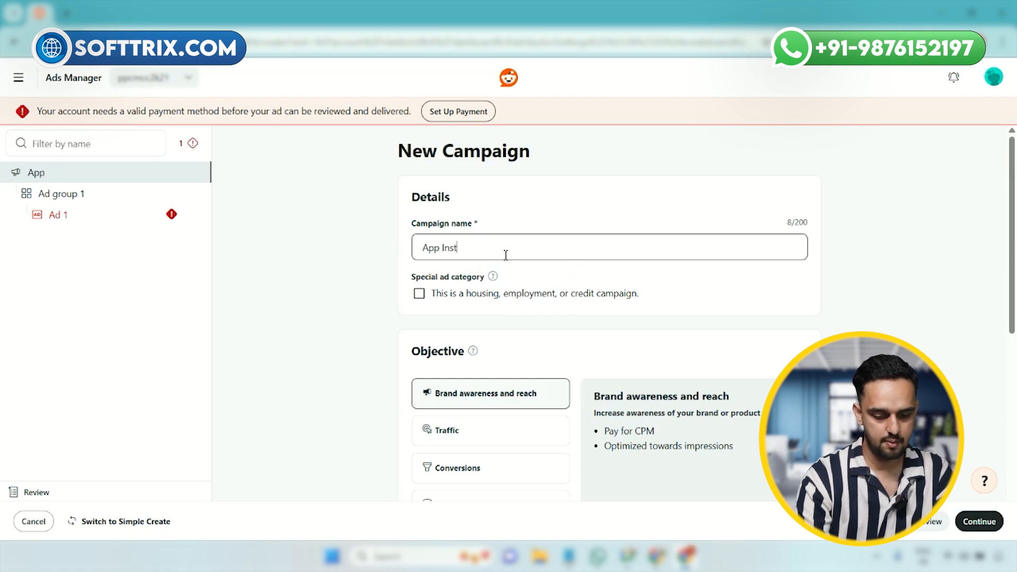
{"action": "key", "text": "BackSpace"}
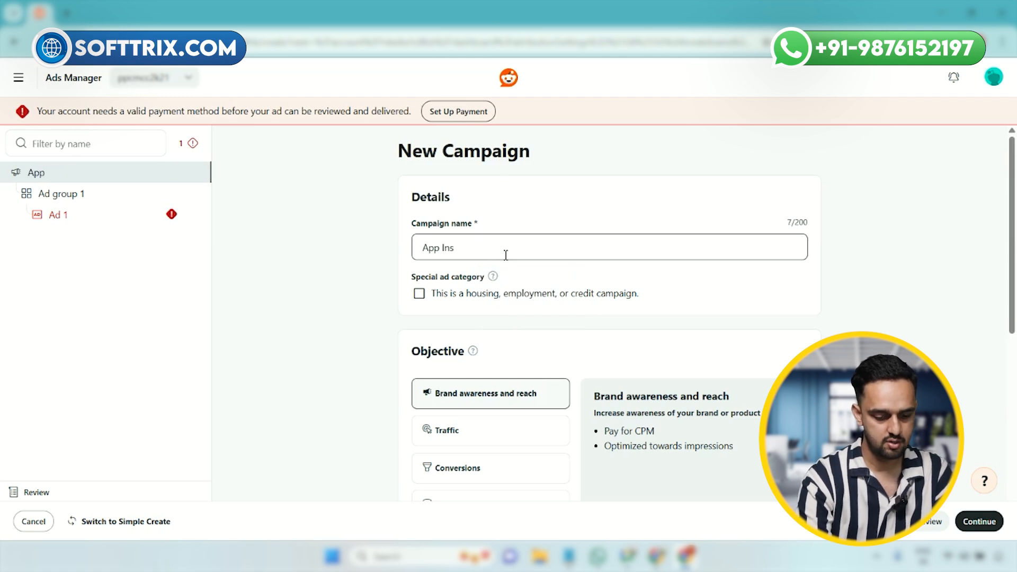
{"action": "type", "text": "tal"}
{"action": "key", "text": "BackSpace"}
{"action": "type", "text": "ll III"}
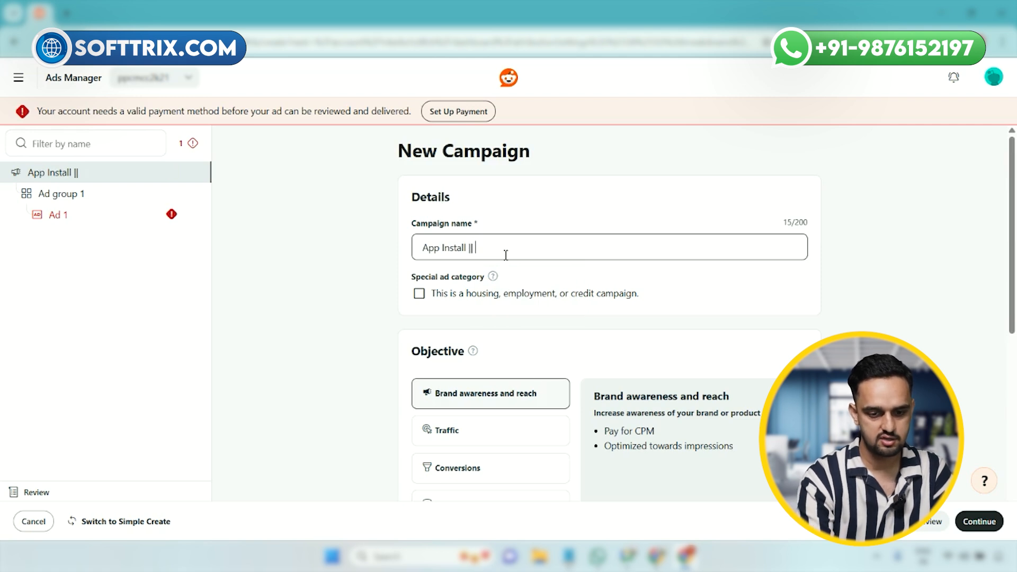
{"action": "type", "text": "Fb ||"}
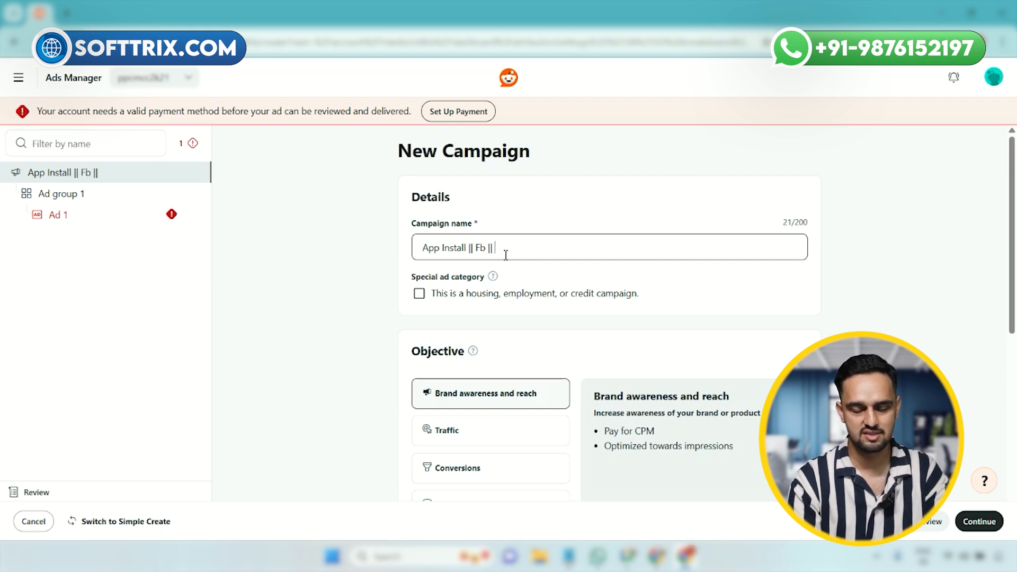
{"action": "type", "text": " 20.0"}
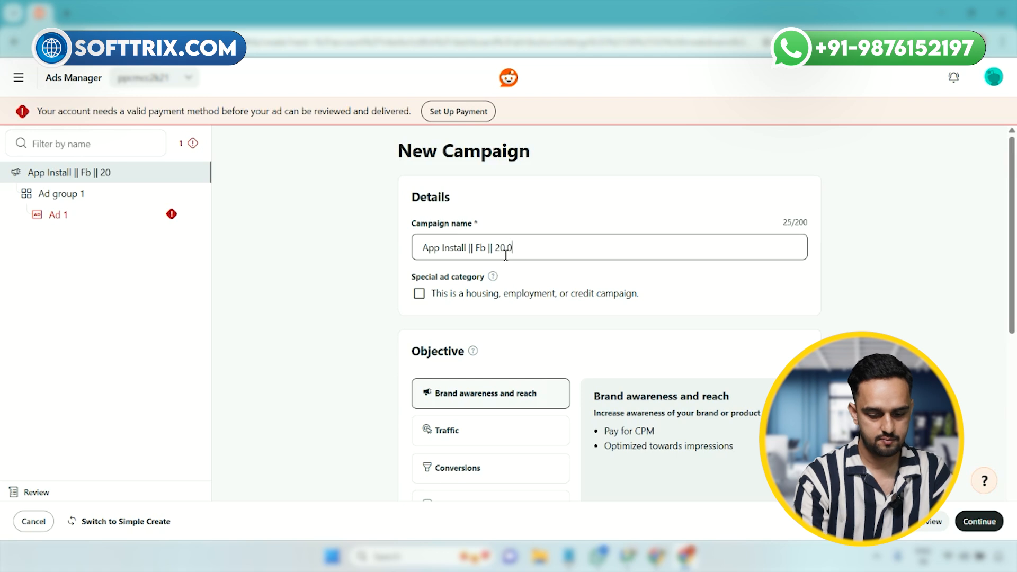
{"action": "type", "text": "9.2025"}
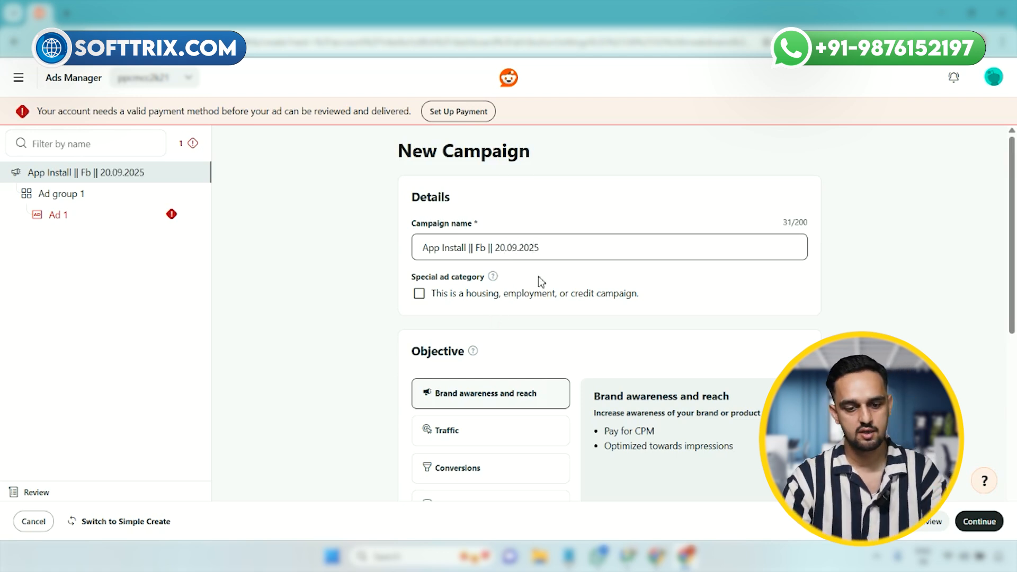
Step: Set the campaign objective to App installs
{"action": "scroll", "coordinate": [535, 288], "scroll_direction": "down", "scroll_amount": 3}
{"action": "scroll", "coordinate": [536, 332], "scroll_direction": "down", "scroll_amount": 2}
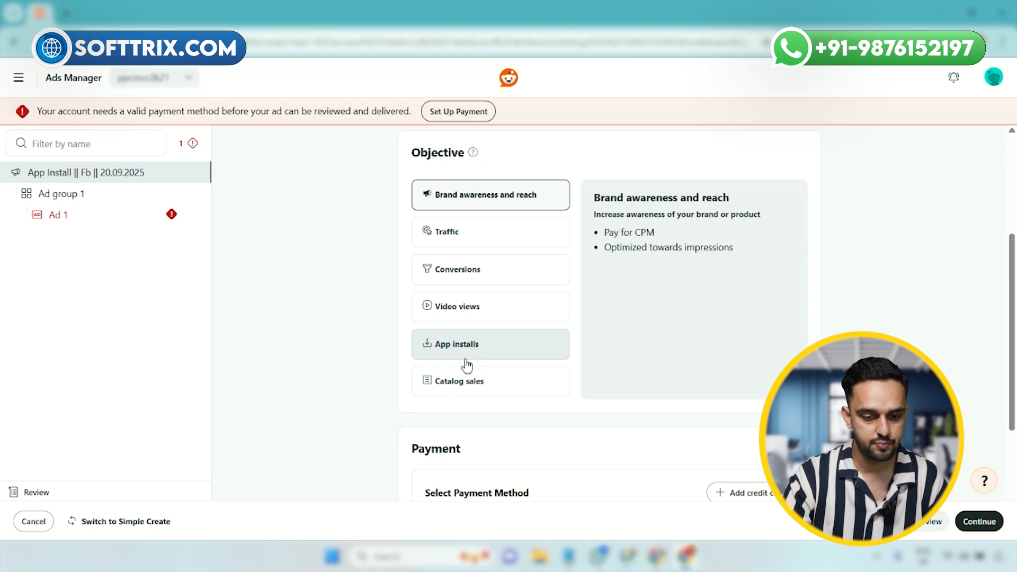
{"action": "left_click", "coordinate": [466, 362]}
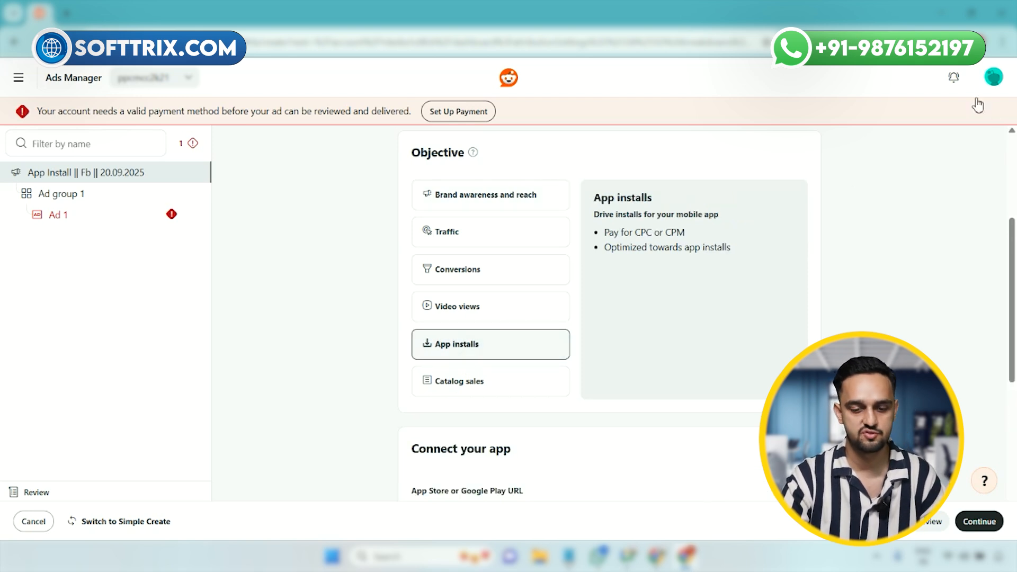
{"action": "scroll", "coordinate": [486, 339], "scroll_direction": "down", "scroll_amount": 2}
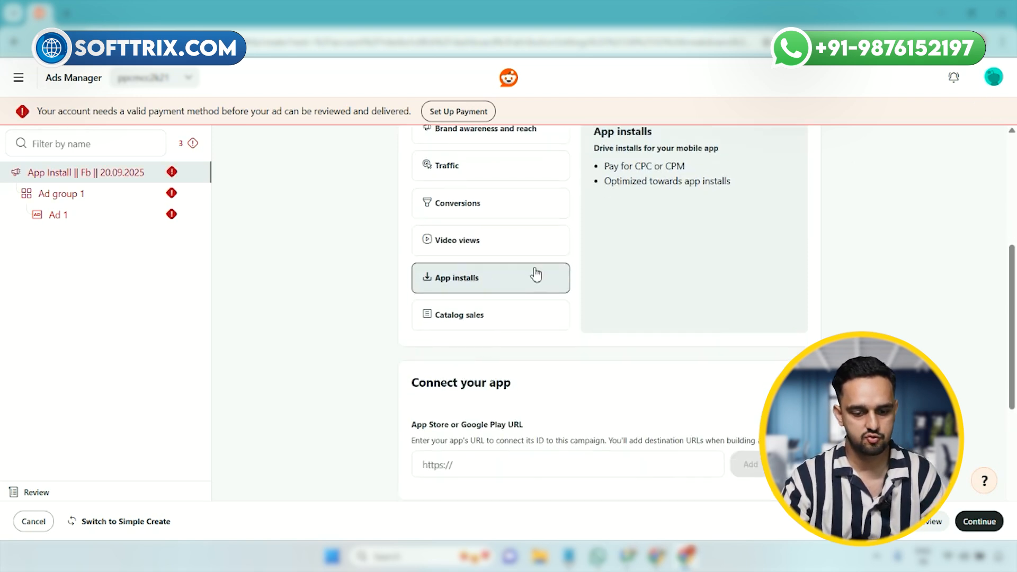
{"action": "scroll", "coordinate": [529, 286], "scroll_direction": "down", "scroll_amount": 3}
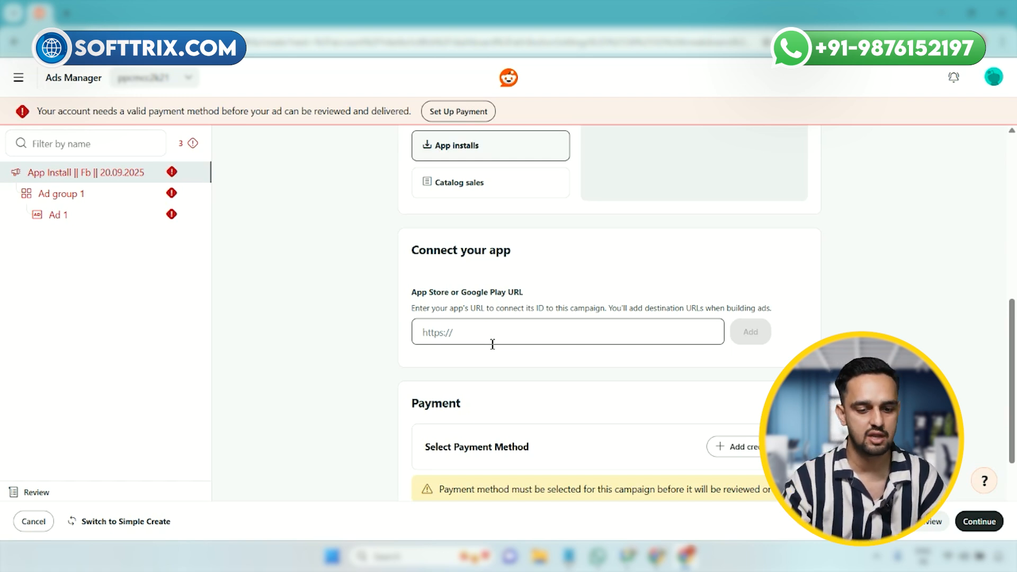
Step: Open the Google Play store in a new browser tab through a Google search and pin that tab
{"action": "left_click", "coordinate": [66, 13]}
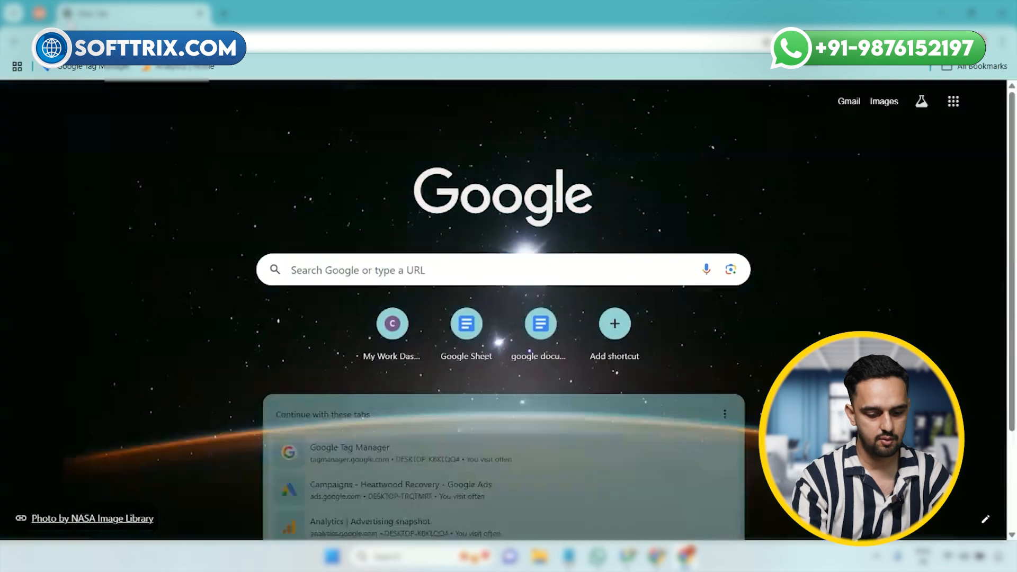
{"action": "type", "text": "googl play store"}
{"action": "key", "text": "Return"}
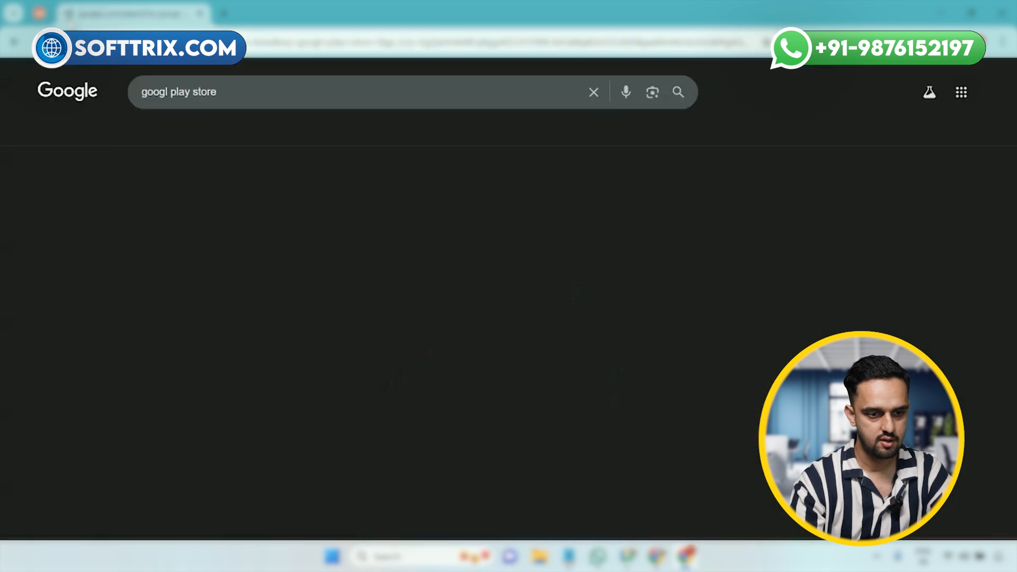
{"action": "left_click", "coordinate": [190, 248]}
{"action": "right_click", "coordinate": [113, 16]}
{"action": "left_click", "coordinate": [154, 148]}
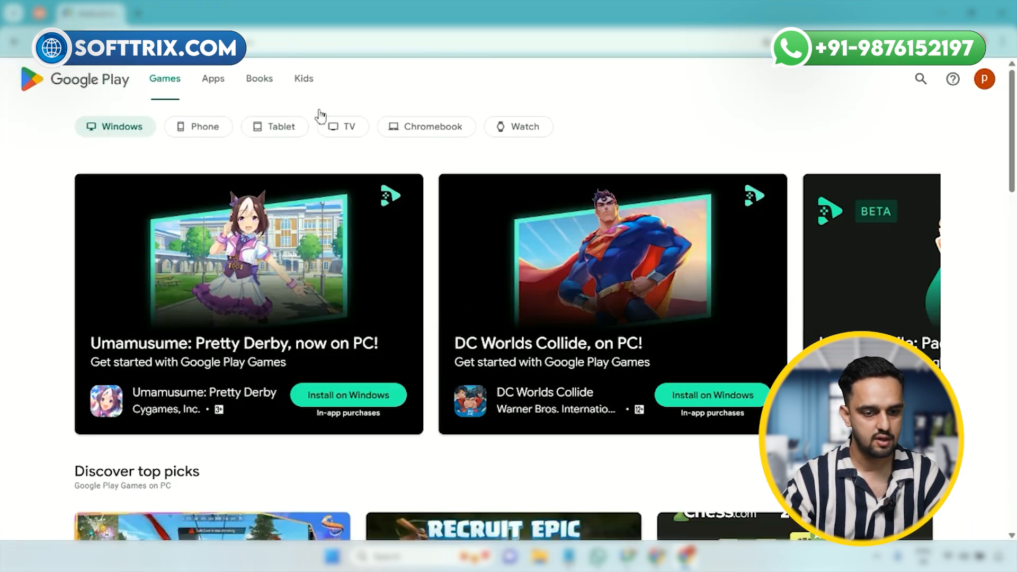
Step: Search Google Play for "fb" and copy the link address of the Facebook app
{"action": "left_click", "coordinate": [920, 80]}
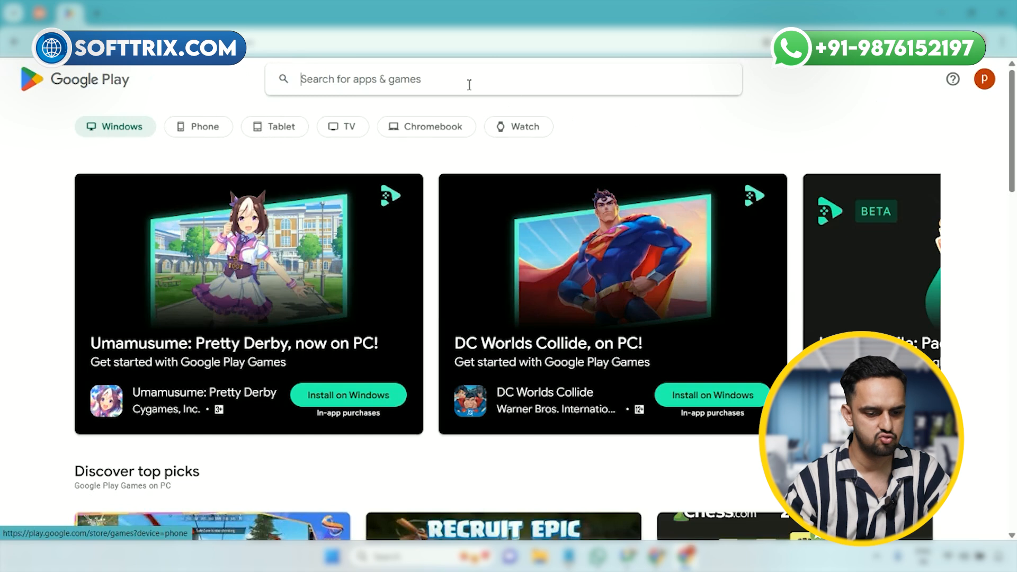
{"action": "type", "text": "fb"}
{"action": "key", "text": "Return"}
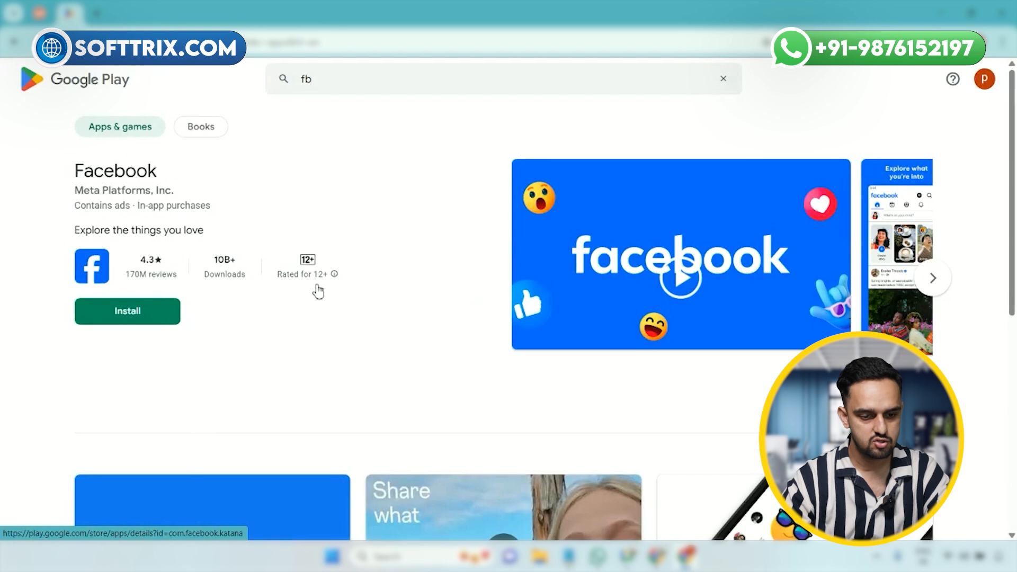
{"action": "scroll", "coordinate": [252, 284], "scroll_direction": "down", "scroll_amount": 8}
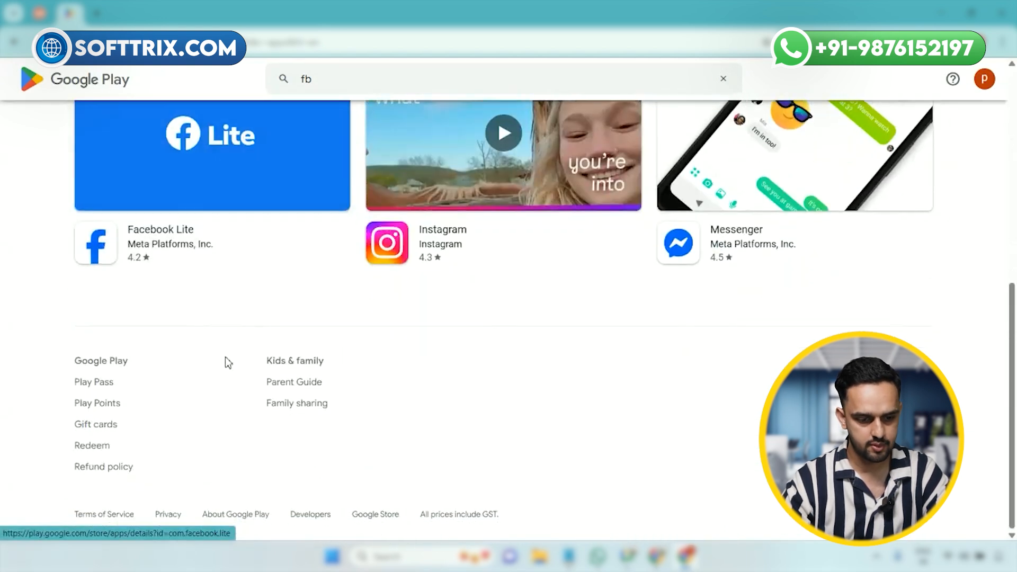
{"action": "scroll", "coordinate": [228, 363], "scroll_direction": "up", "scroll_amount": 10}
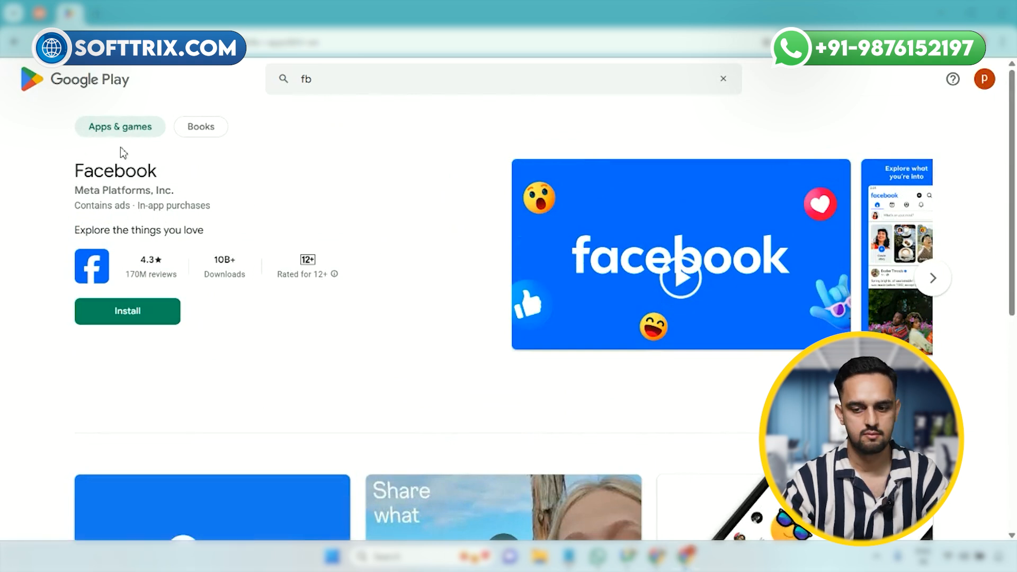
{"action": "right_click", "coordinate": [112, 179]}
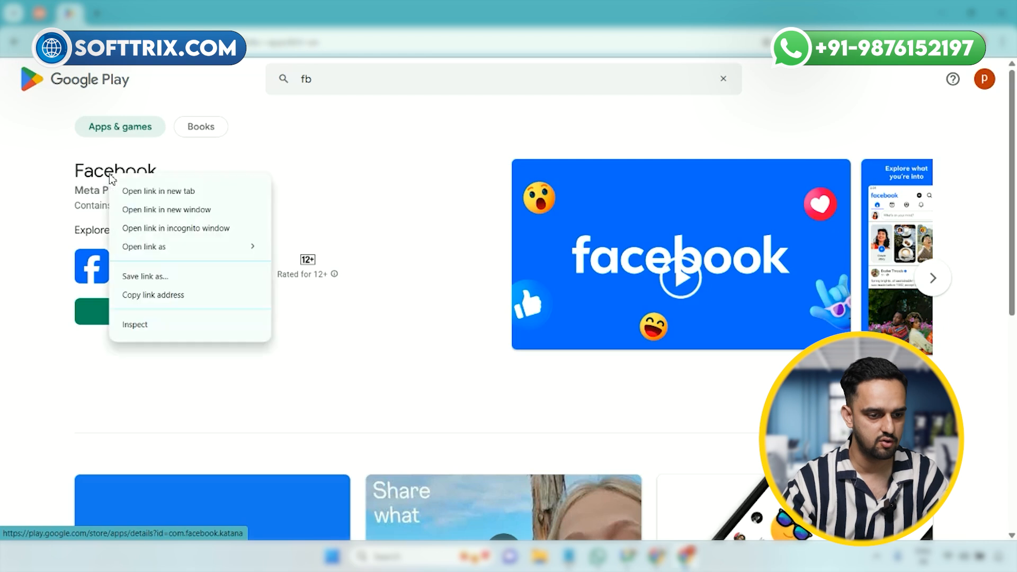
{"action": "left_click", "coordinate": [138, 295]}
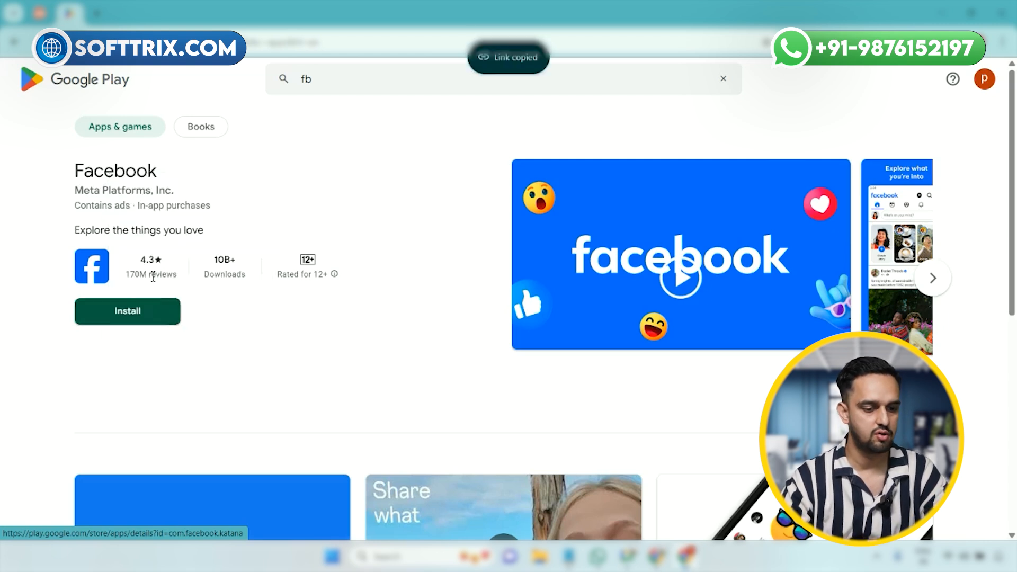
{"action": "left_click", "coordinate": [40, 13]}
{"action": "left_click", "coordinate": [463, 332]}
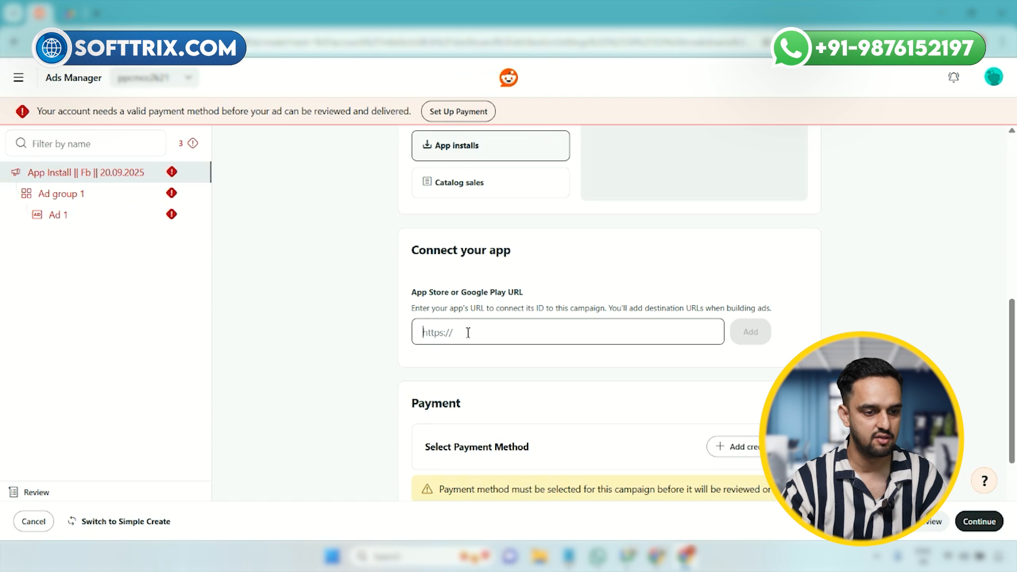
{"action": "key", "text": "ctrl+v"}
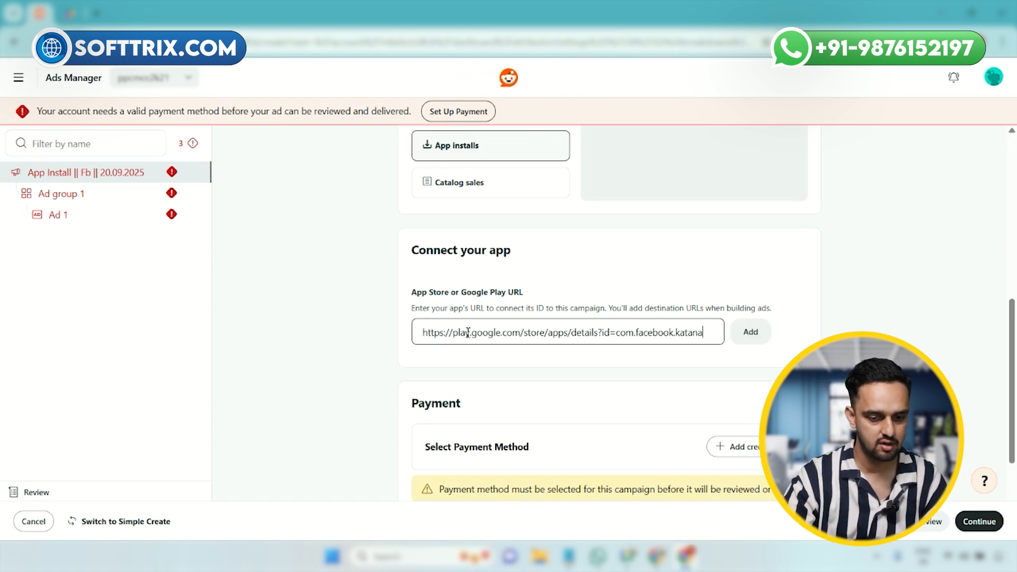
{"action": "left_click", "coordinate": [751, 332]}
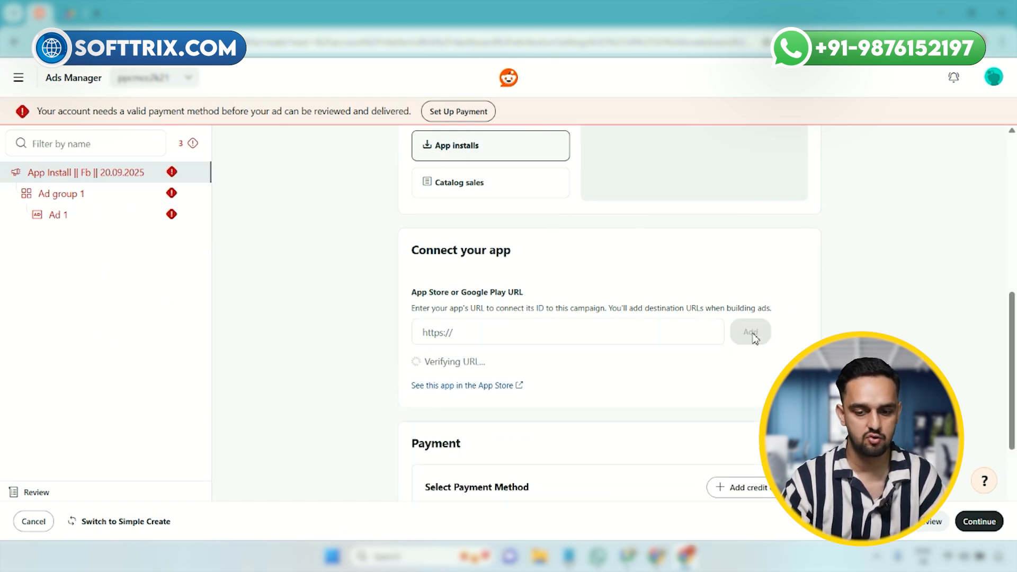
{"action": "scroll", "coordinate": [574, 317], "scroll_direction": "down", "scroll_amount": 2}
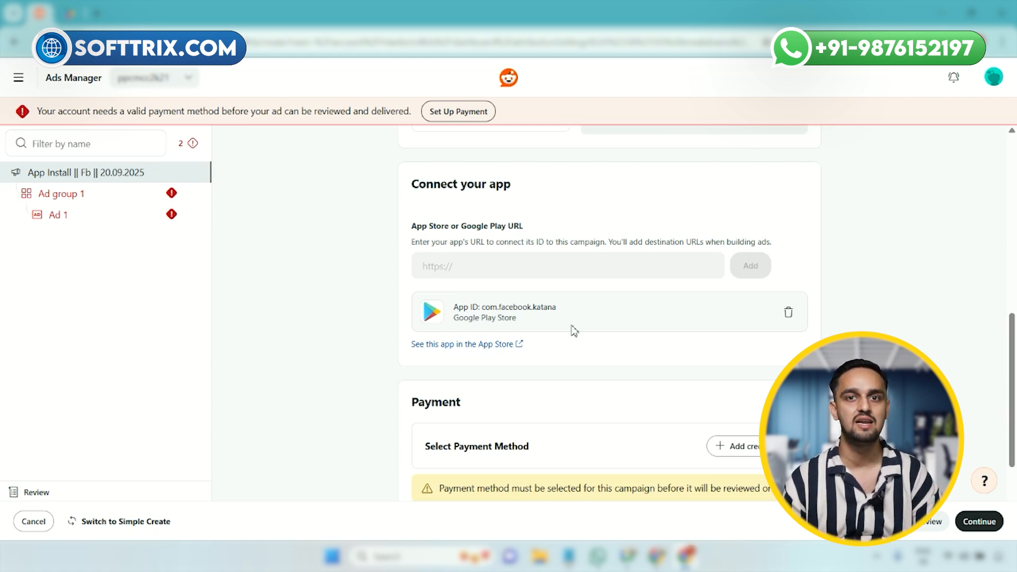
Step: Open the settings of Ad group 1 under the App Install campaign
{"action": "scroll", "coordinate": [575, 334], "scroll_direction": "down", "scroll_amount": 3}
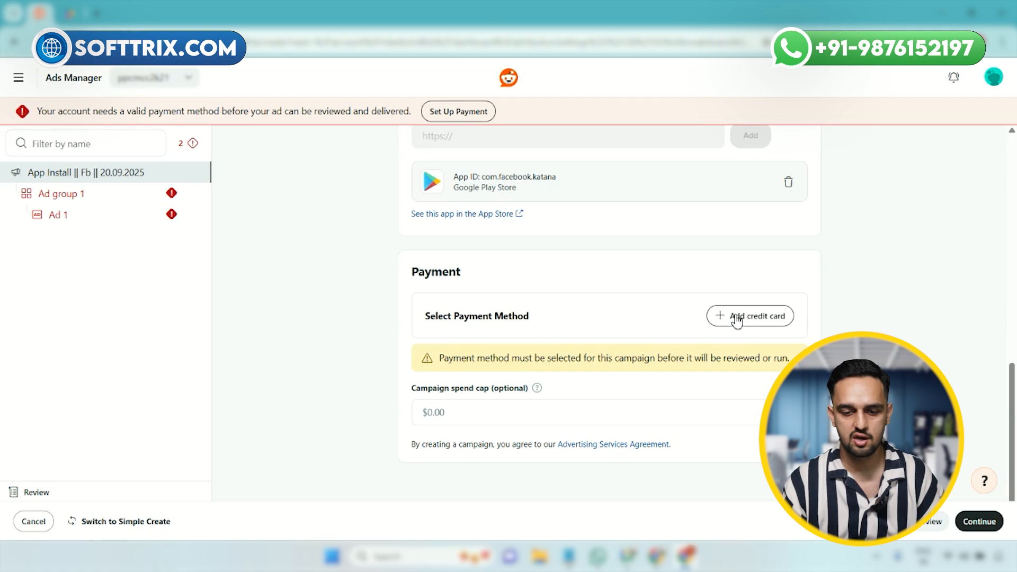
{"action": "left_click", "coordinate": [102, 205]}
{"action": "scroll", "coordinate": [459, 257], "scroll_direction": "up", "scroll_amount": 3}
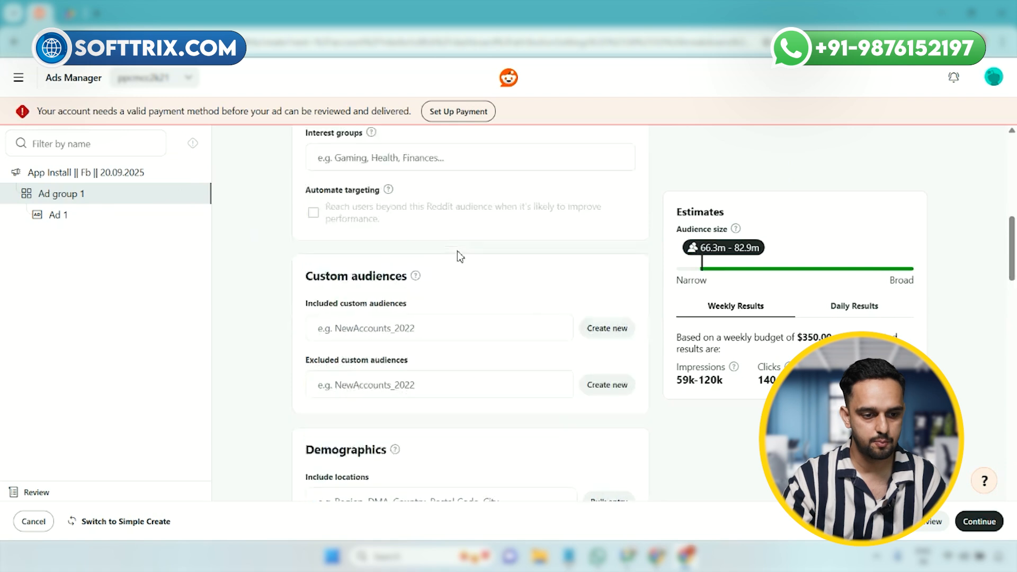
{"action": "scroll", "coordinate": [459, 256], "scroll_direction": "up", "scroll_amount": 5}
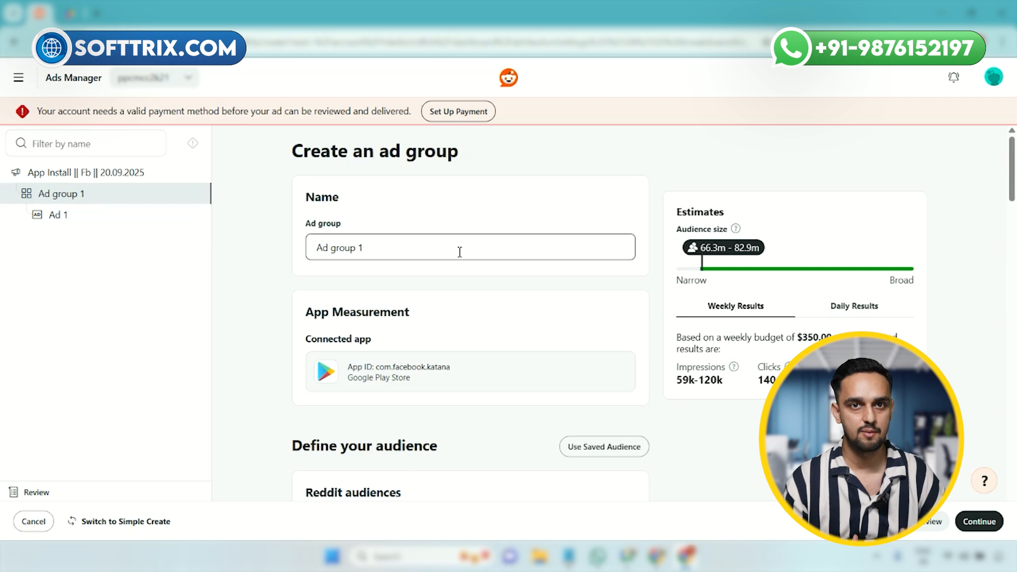
Step: Try to add the keywords "fb app , facebok app" to the ad group's Reddit audiences through bulk entry
{"action": "scroll", "coordinate": [478, 309], "scroll_direction": "down", "scroll_amount": 3}
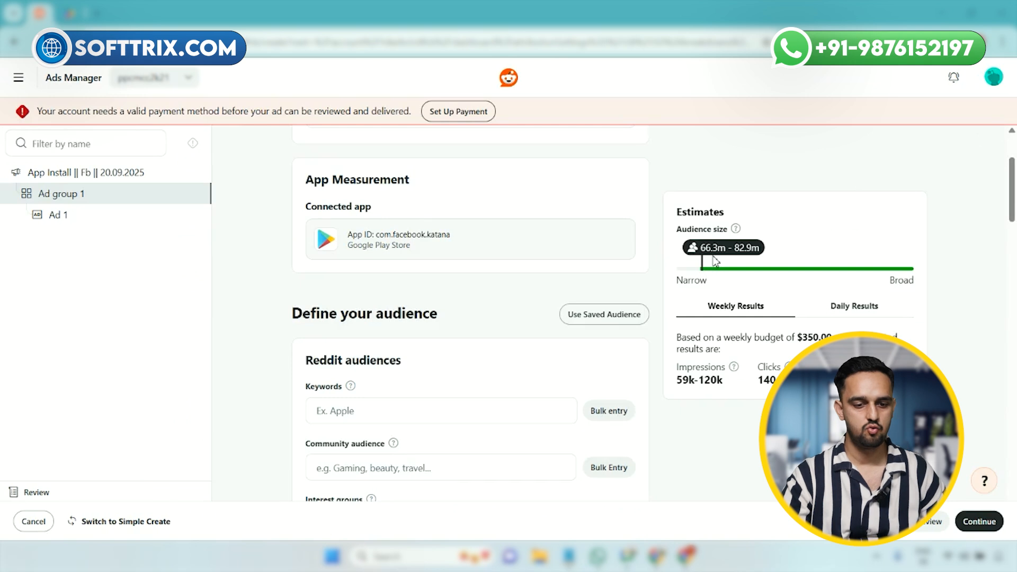
{"action": "scroll", "coordinate": [519, 268], "scroll_direction": "down", "scroll_amount": 3}
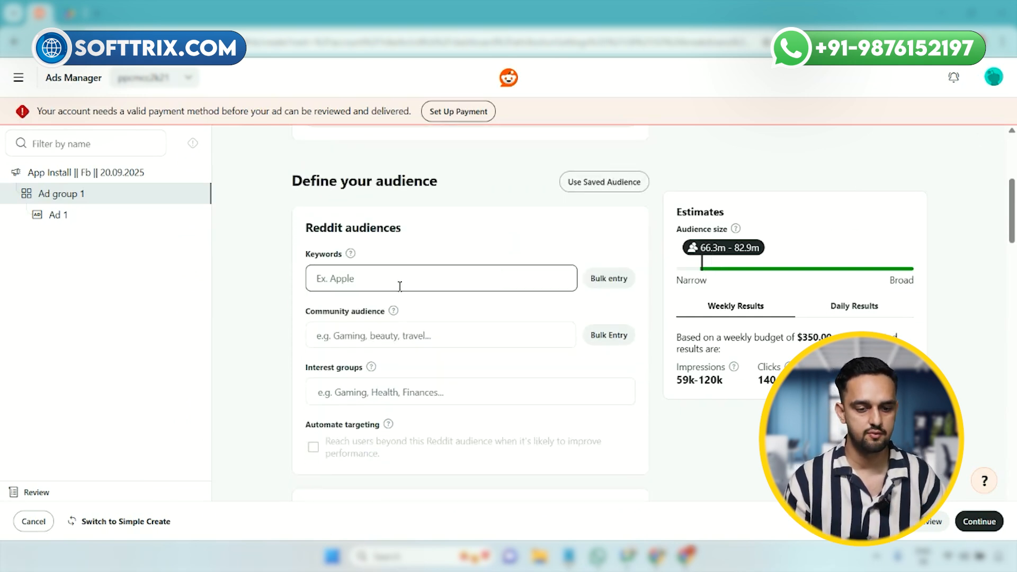
{"action": "left_click", "coordinate": [400, 286]}
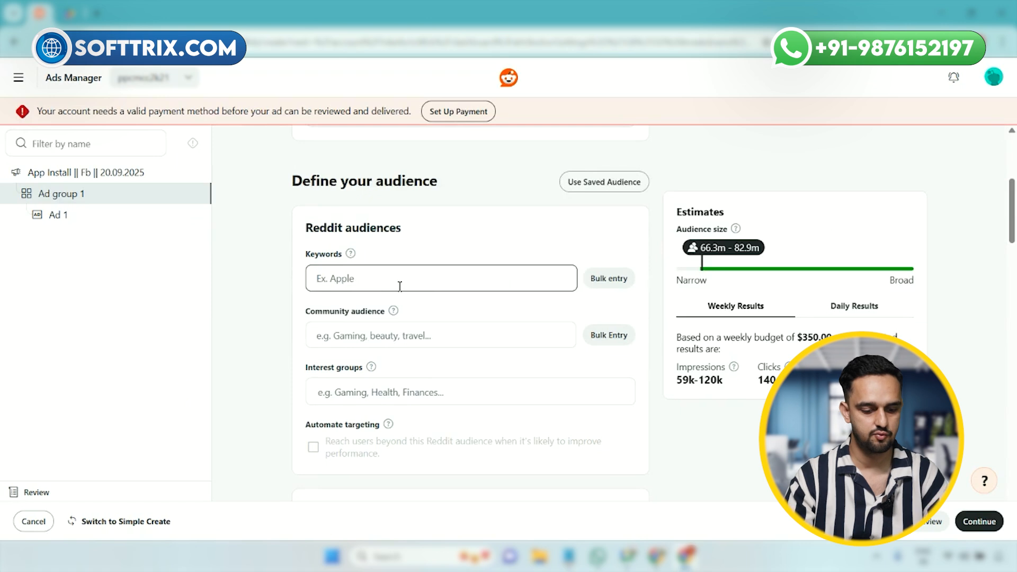
{"action": "type", "text": "fb app"}
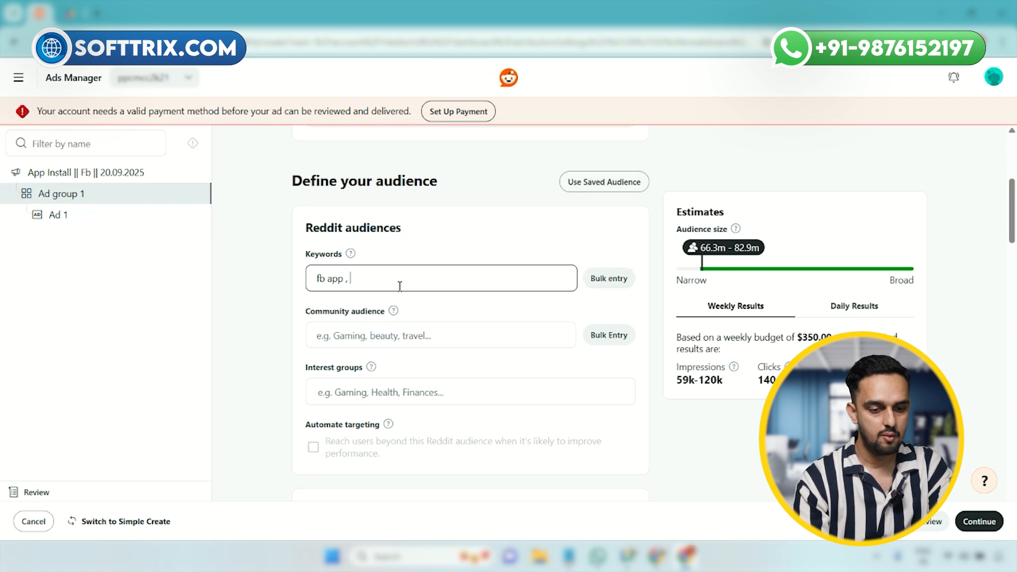
{"action": "type", "text": ", facebok"}
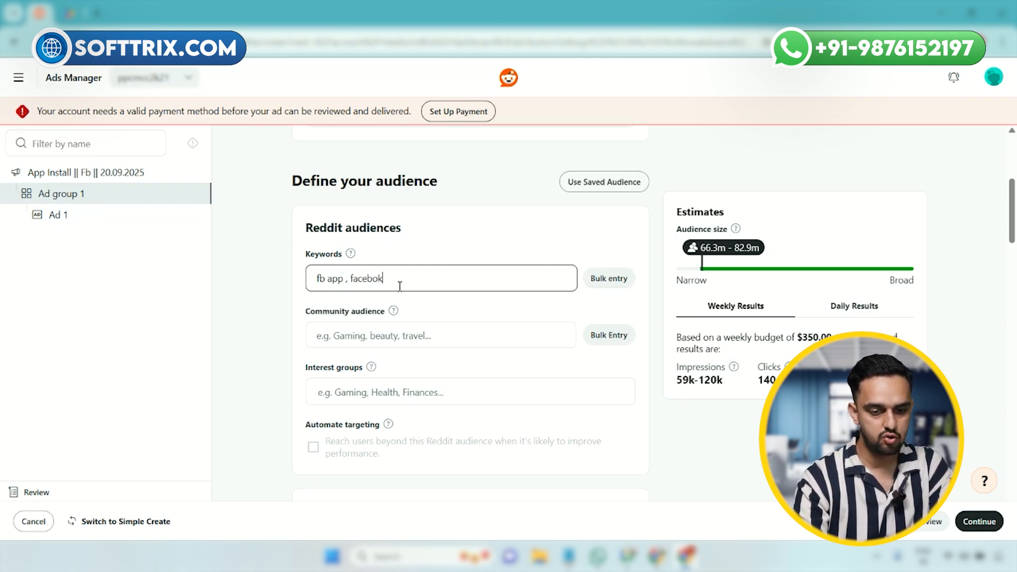
{"action": "type", "text": " app"}
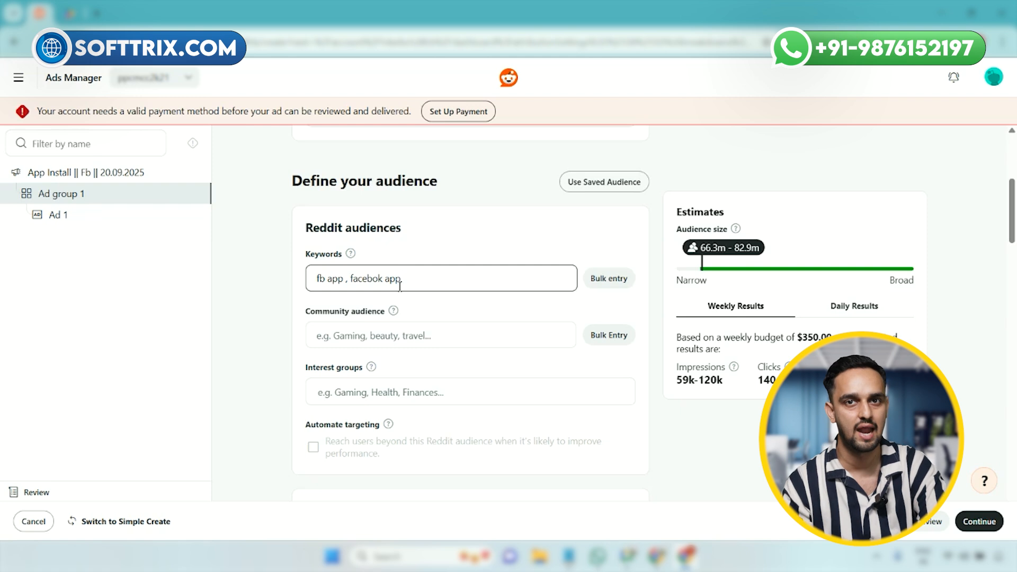
{"action": "left_click", "coordinate": [628, 280]}
{"action": "left_click", "coordinate": [648, 367]}
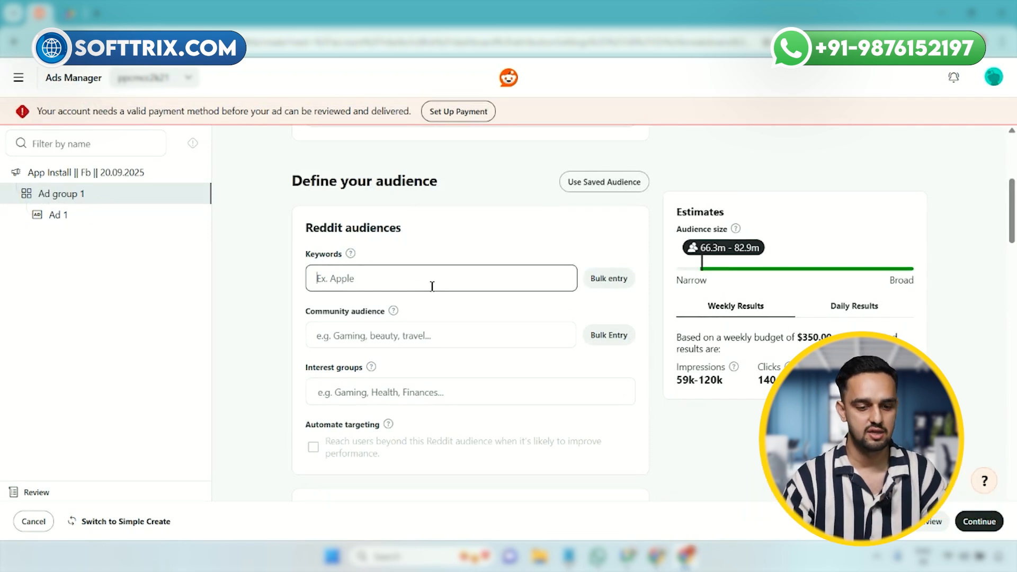
Step: Try again to add "fb app , facebok app" as audience keywords, submitting the entry directly
{"action": "type", "text": "fb app , faceb"}
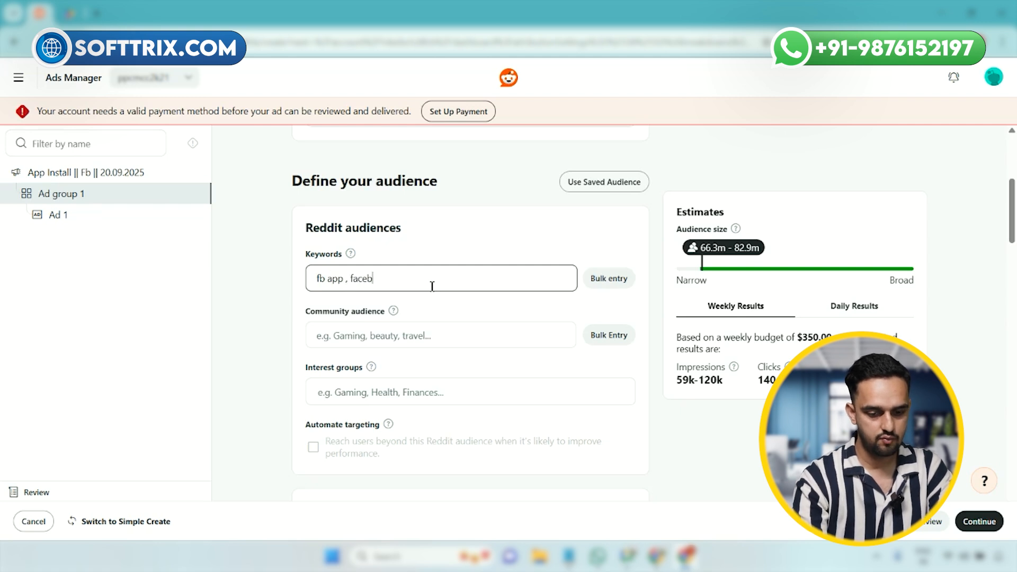
{"action": "type", "text": "ok app"}
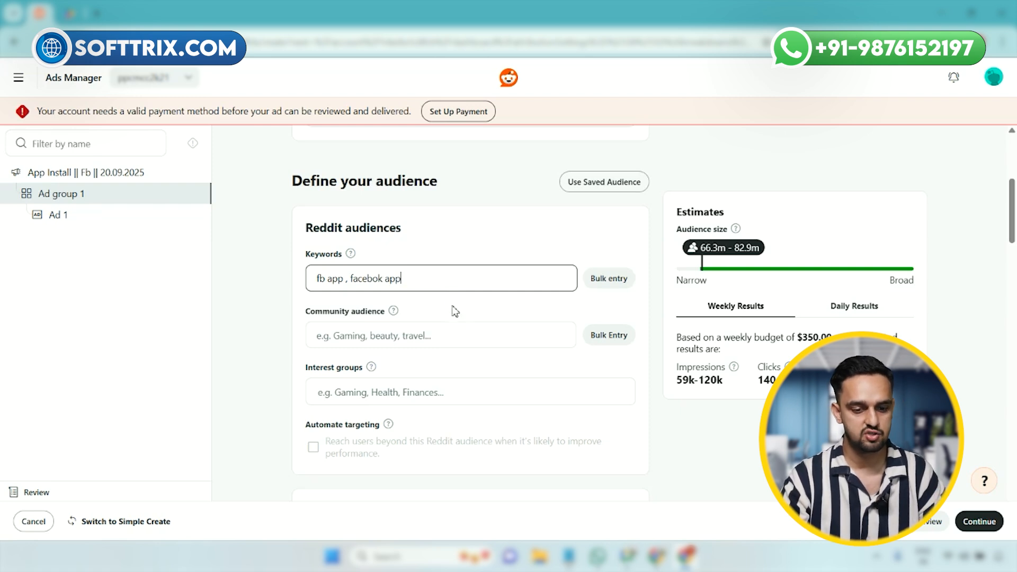
{"action": "key", "text": "Return"}
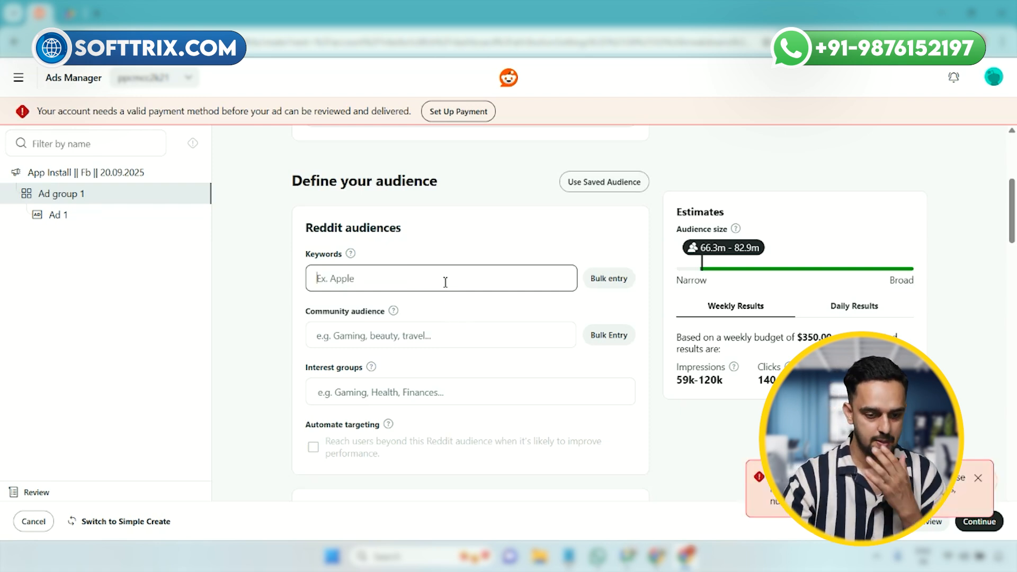
{"action": "scroll", "coordinate": [445, 281], "scroll_direction": "down", "scroll_amount": 2}
{"action": "scroll", "coordinate": [447, 288], "scroll_direction": "up", "scroll_amount": 2}
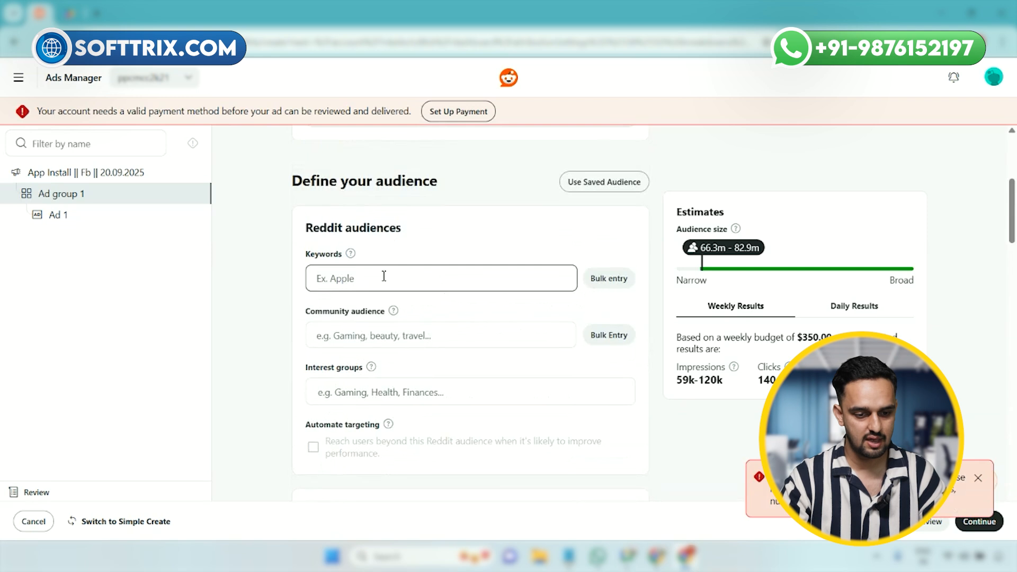
Step: Try to add the correctly spelled audience keywords "Fb app , facebook app"
{"action": "type", "text": "Fb "}
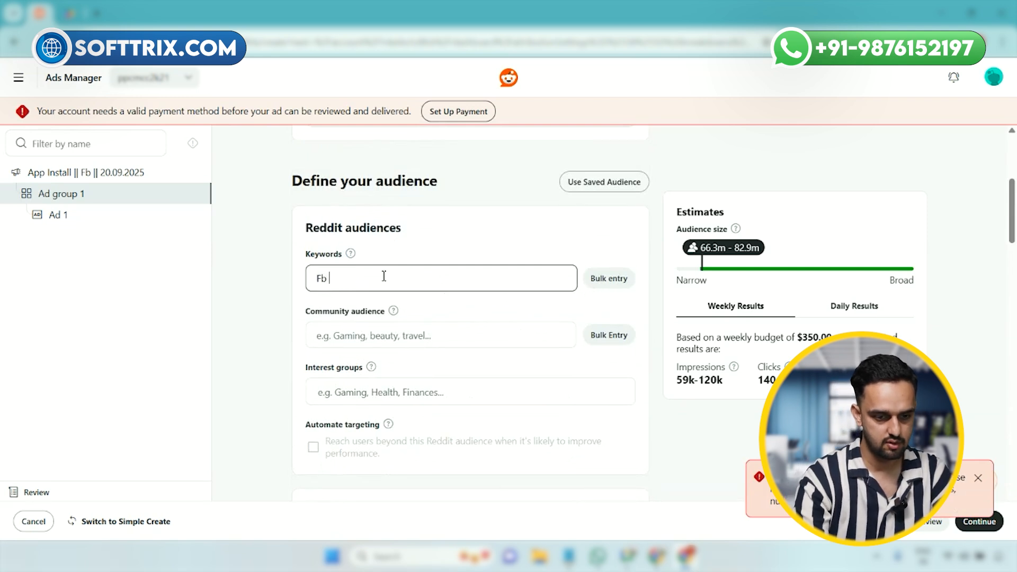
{"action": "type", "text": "app , facebook app"}
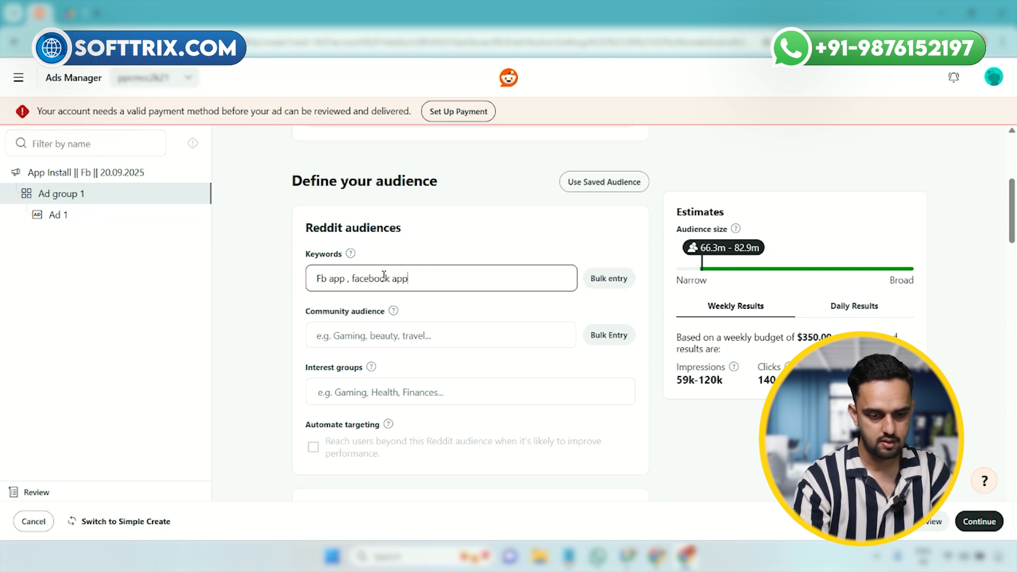
Step: Add the communities r/worldnews and r/Music to the ad group's community audience
{"action": "scroll", "coordinate": [386, 277], "scroll_direction": "down", "scroll_amount": 3}
{"action": "left_click", "coordinate": [510, 203]}
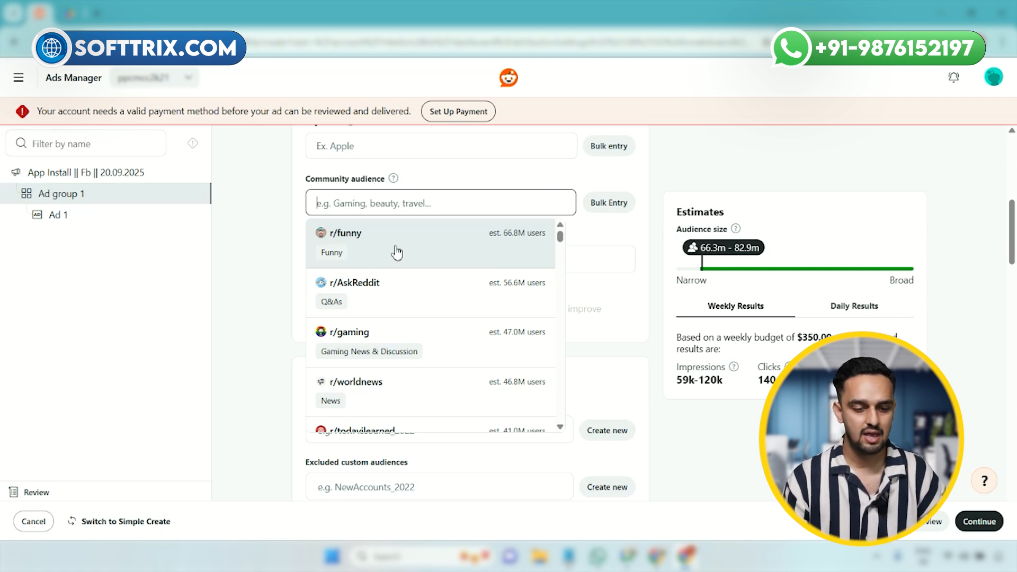
{"action": "scroll", "coordinate": [433, 315], "scroll_direction": "down", "scroll_amount": 3}
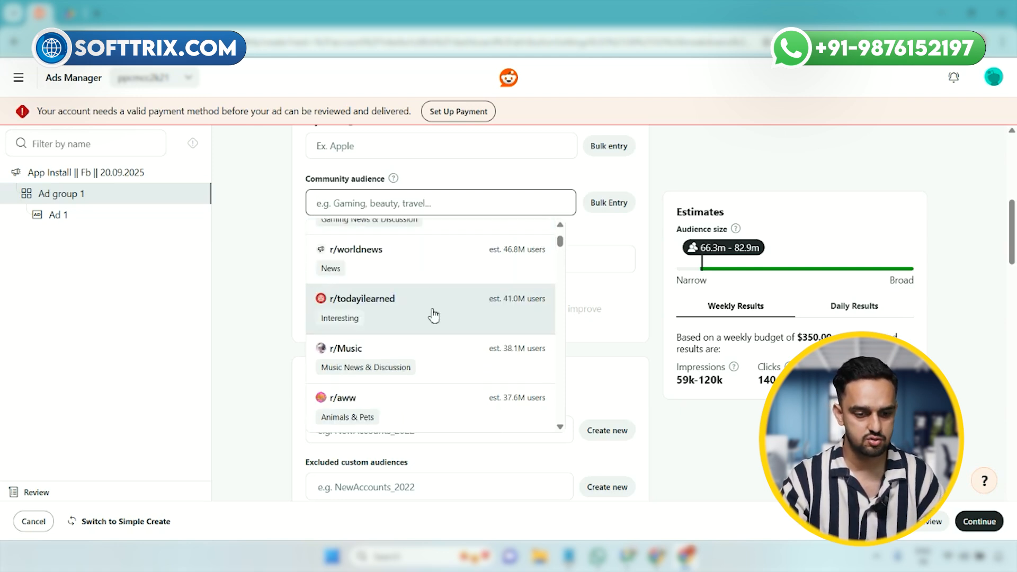
{"action": "scroll", "coordinate": [433, 316], "scroll_direction": "up", "scroll_amount": 1}
{"action": "left_click", "coordinate": [427, 335]}
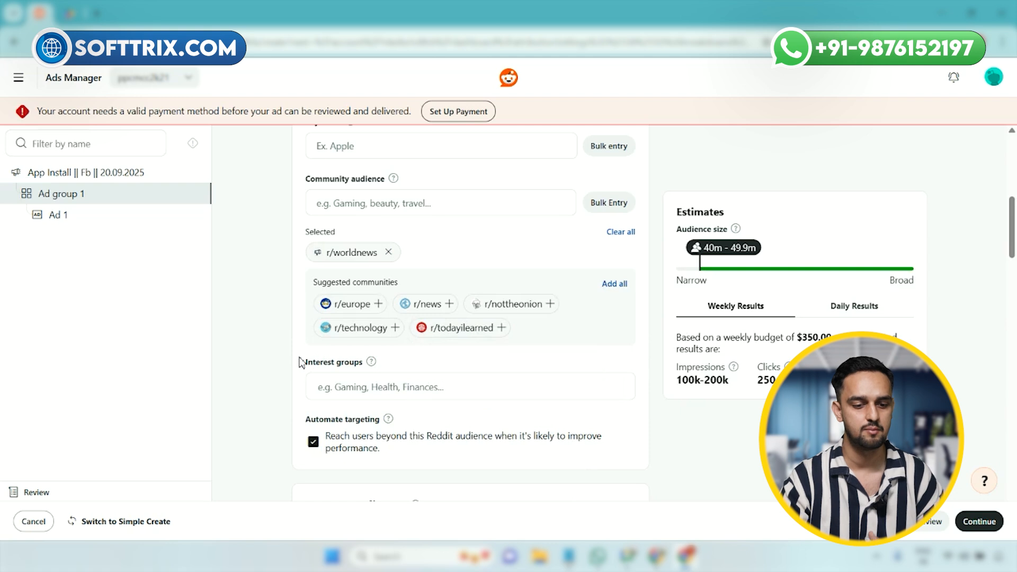
{"action": "left_click", "coordinate": [457, 213]}
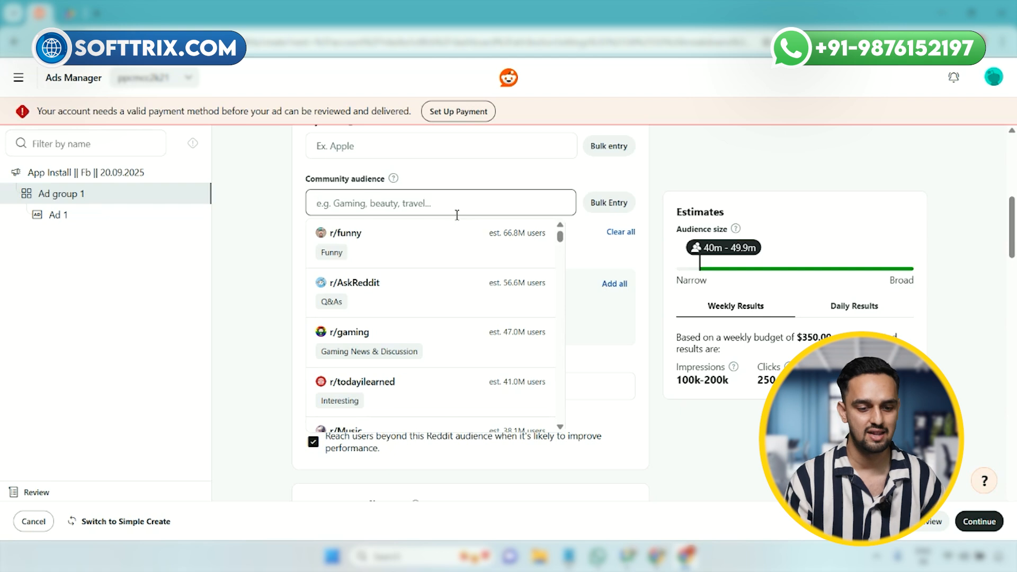
{"action": "scroll", "coordinate": [447, 281], "scroll_direction": "down", "scroll_amount": 3}
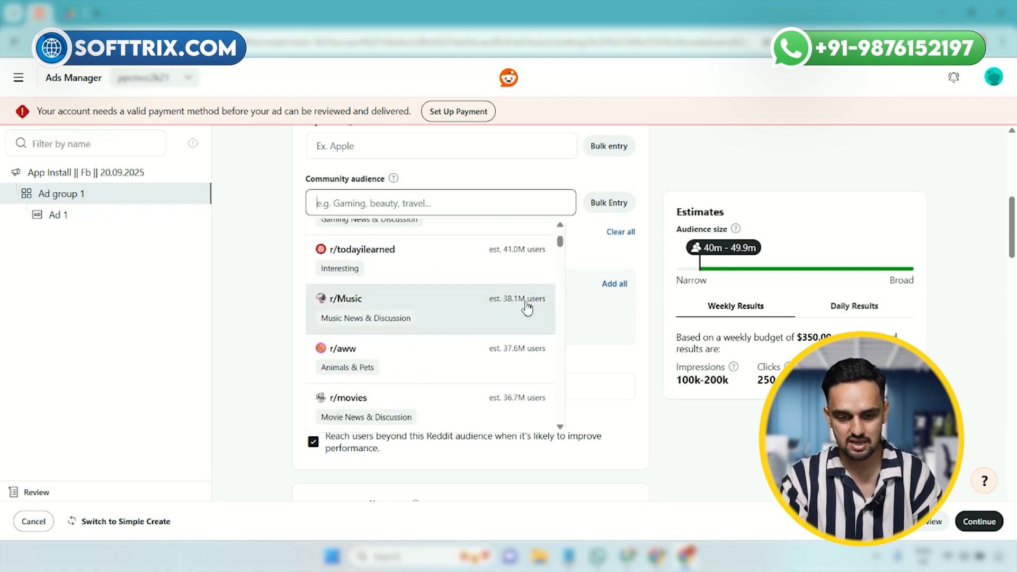
{"action": "left_click", "coordinate": [429, 309]}
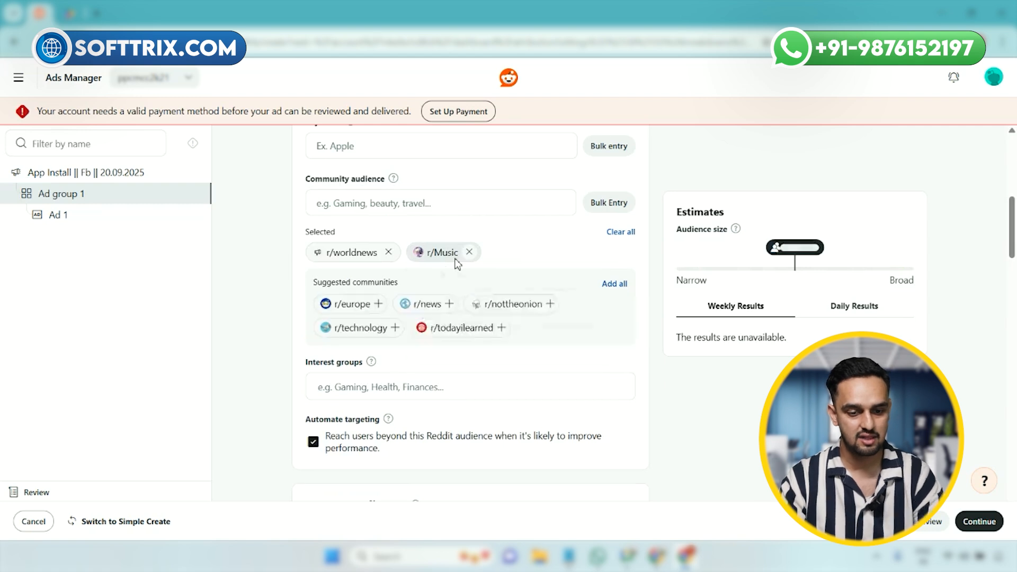
{"action": "mouse_move", "coordinate": [457, 264]}
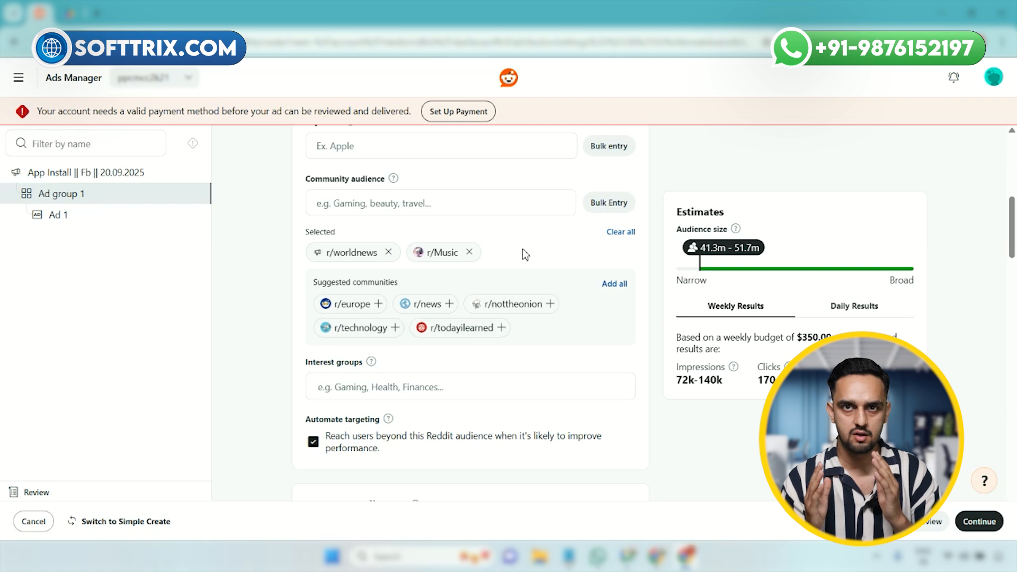
Step: Add the interest groups Television & Film, Entertainment and Music & Audio to the ad group's audience
{"action": "scroll", "coordinate": [379, 387], "scroll_direction": "down", "scroll_amount": 2}
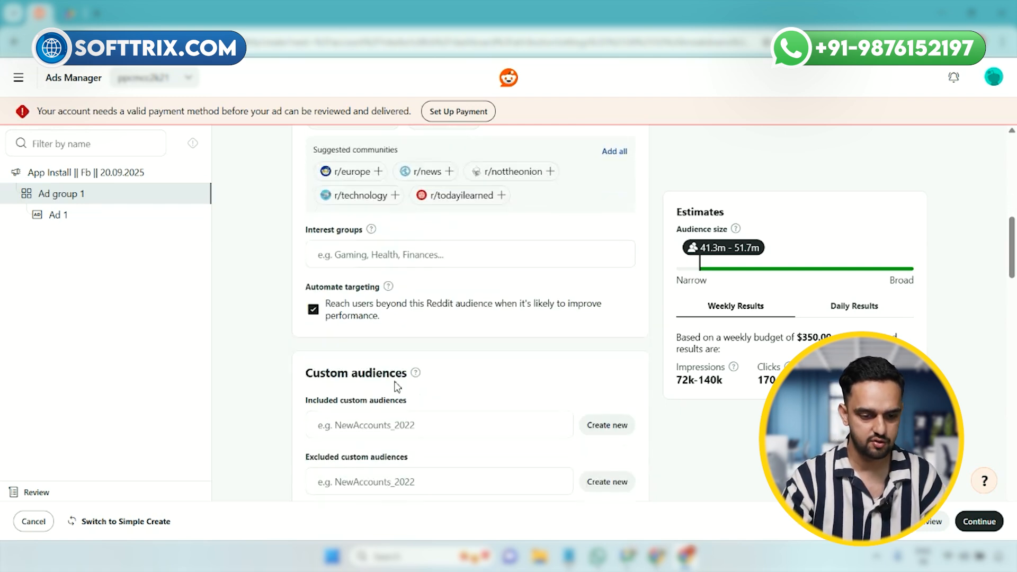
{"action": "left_click", "coordinate": [378, 261]}
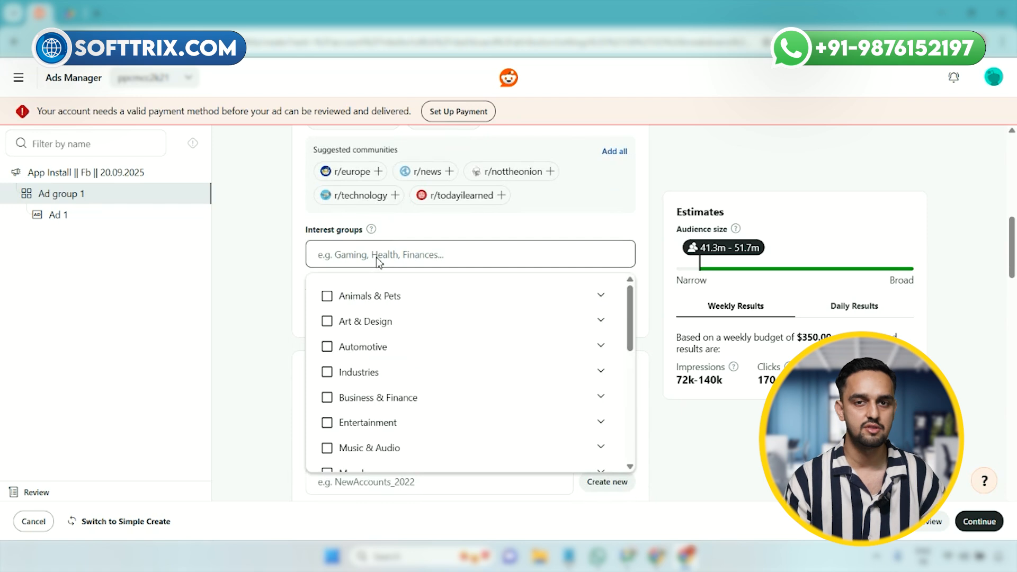
{"action": "scroll", "coordinate": [427, 356], "scroll_direction": "down", "scroll_amount": 3}
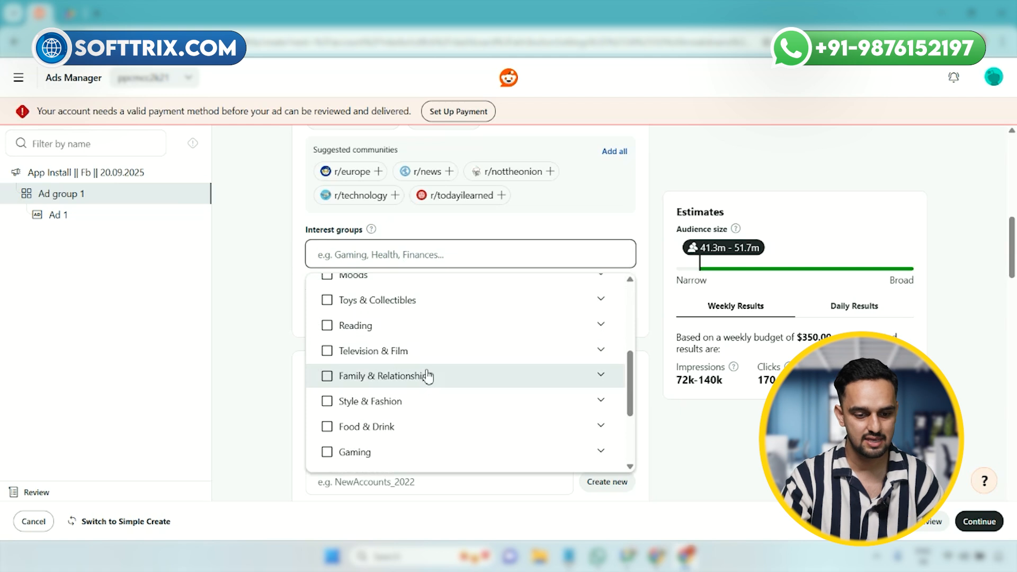
{"action": "left_click", "coordinate": [327, 352]}
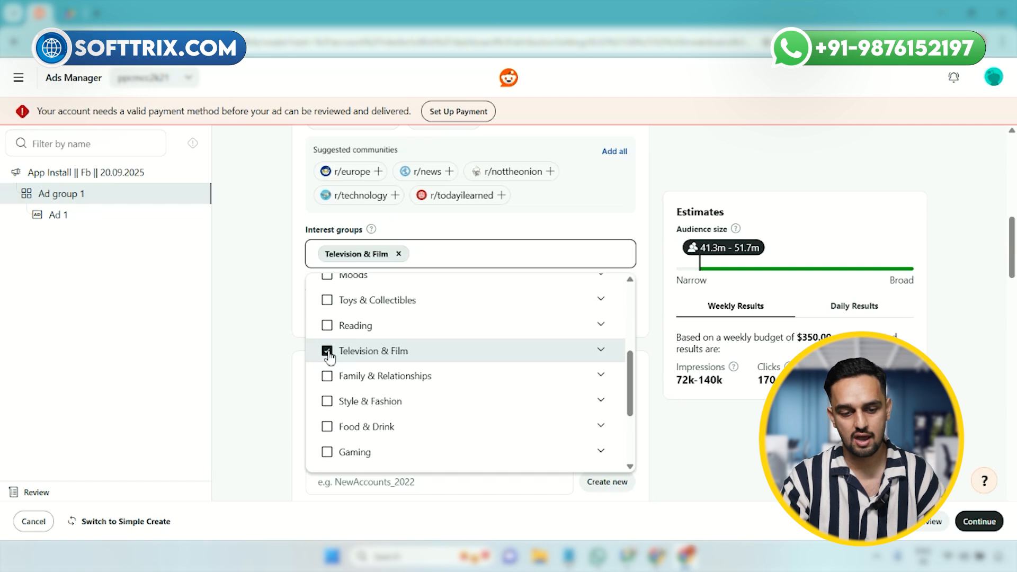
{"action": "scroll", "coordinate": [339, 371], "scroll_direction": "up", "scroll_amount": 5}
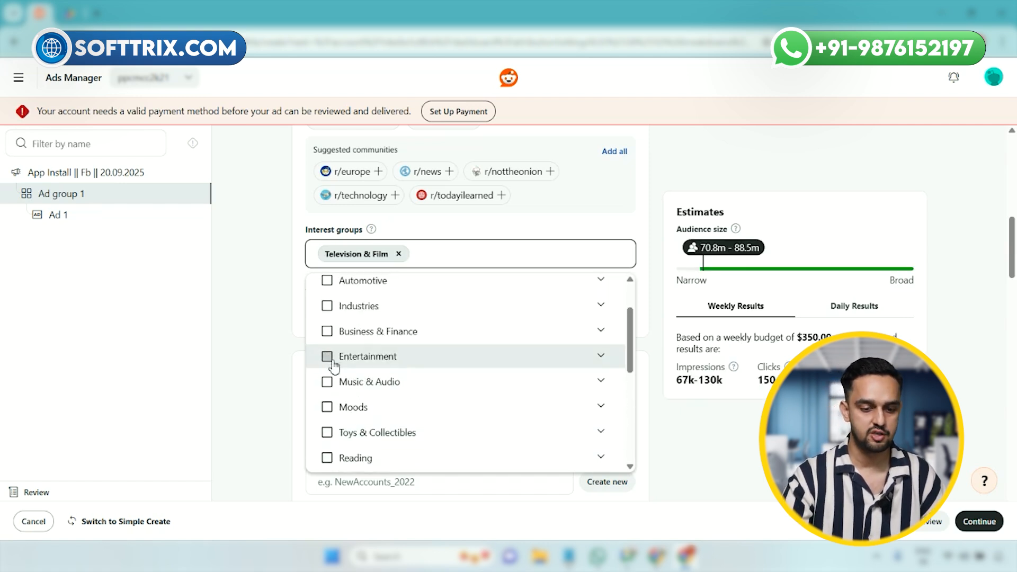
{"action": "left_click", "coordinate": [328, 358]}
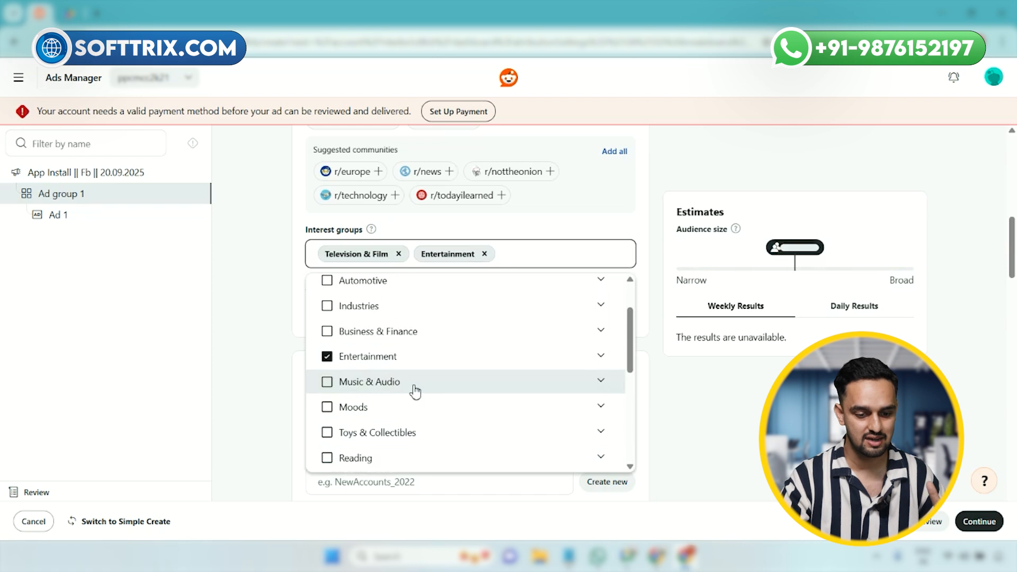
{"action": "left_click", "coordinate": [416, 391]}
{"action": "left_click", "coordinate": [327, 382]}
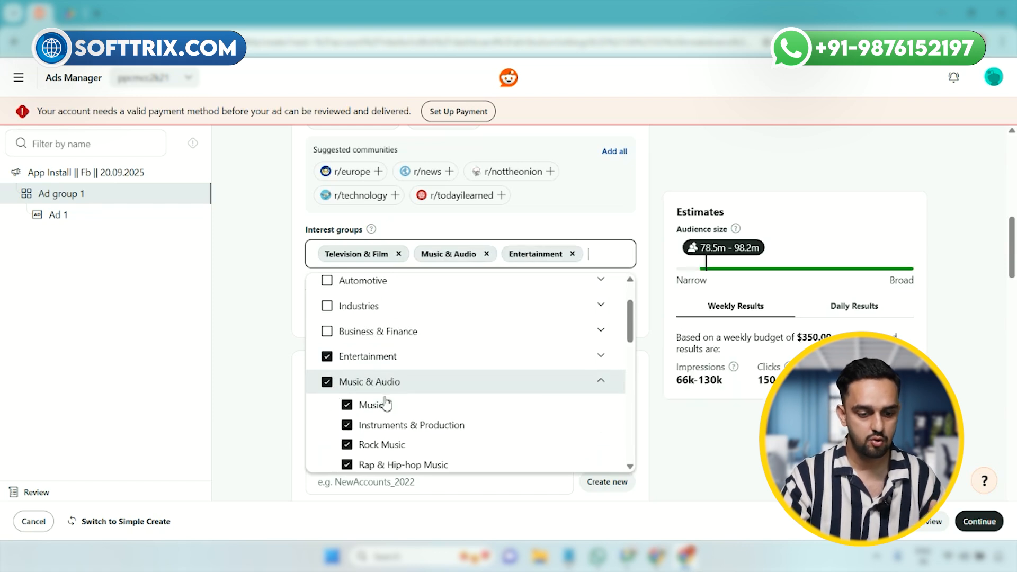
{"action": "scroll", "coordinate": [397, 400], "scroll_direction": "down", "scroll_amount": 3}
{"action": "scroll", "coordinate": [397, 398], "scroll_direction": "down", "scroll_amount": 5}
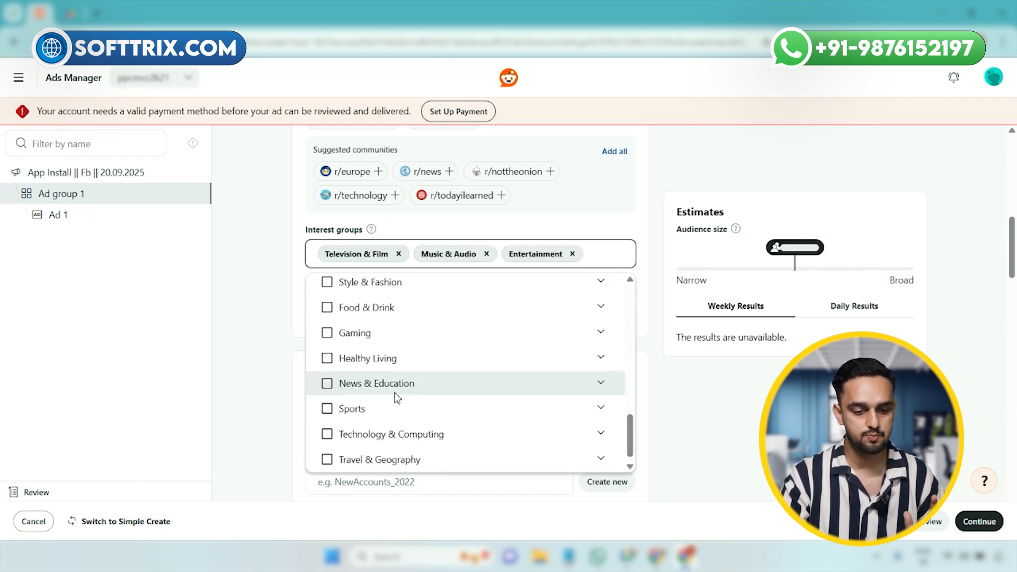
{"action": "scroll", "coordinate": [396, 398], "scroll_direction": "up", "scroll_amount": 3}
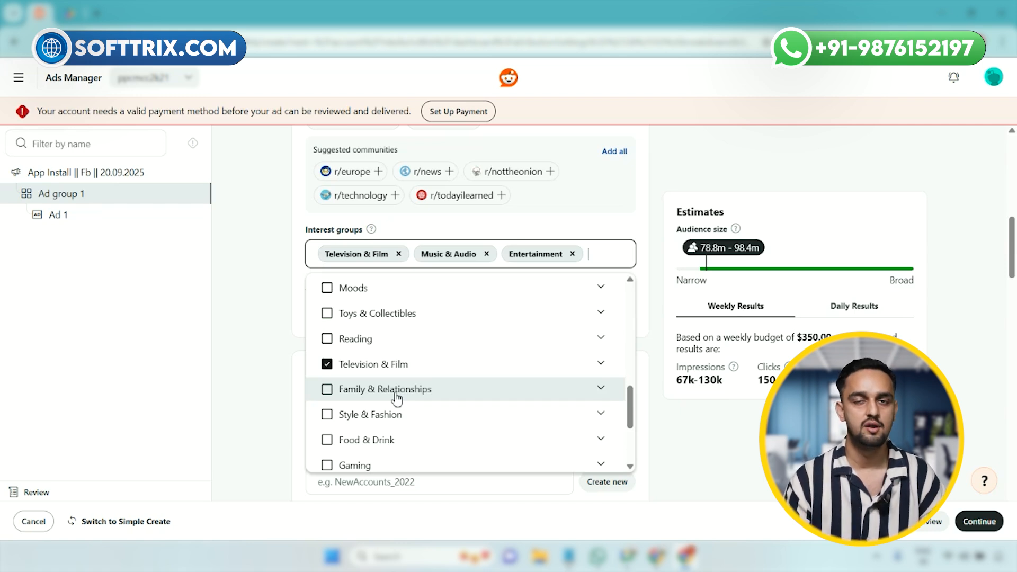
{"action": "left_click", "coordinate": [297, 368]}
Step: Add Argentina from the country list to the ad group's included locations
{"action": "scroll", "coordinate": [302, 358], "scroll_direction": "down", "scroll_amount": 3}
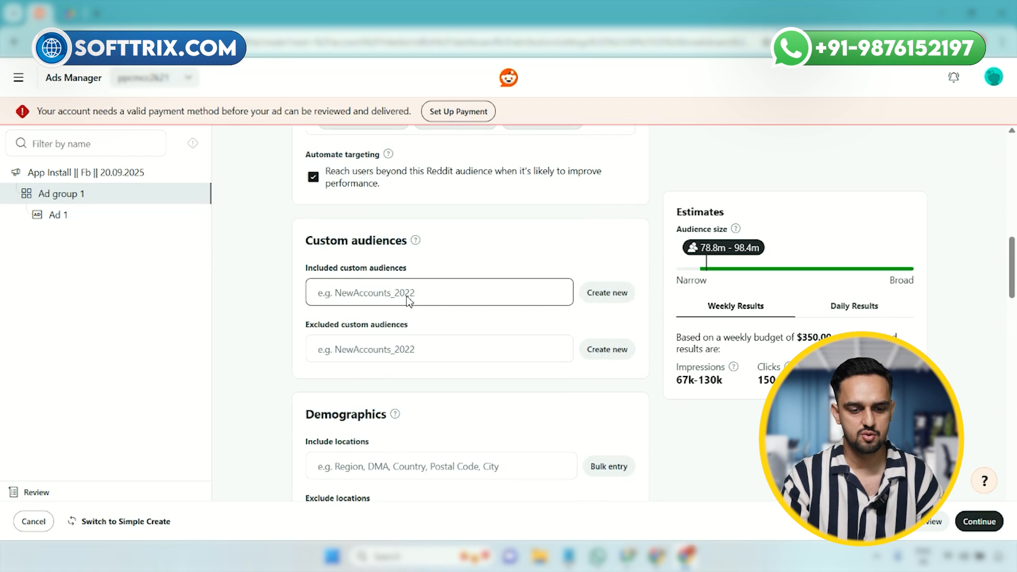
{"action": "scroll", "coordinate": [407, 300], "scroll_direction": "down", "scroll_amount": 1}
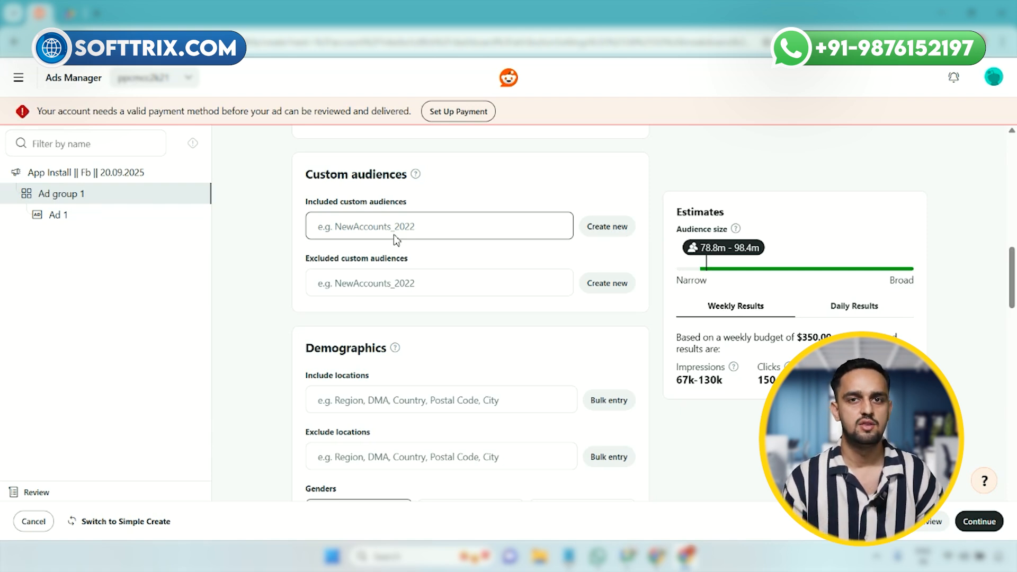
{"action": "scroll", "coordinate": [413, 264], "scroll_direction": "down", "scroll_amount": 3}
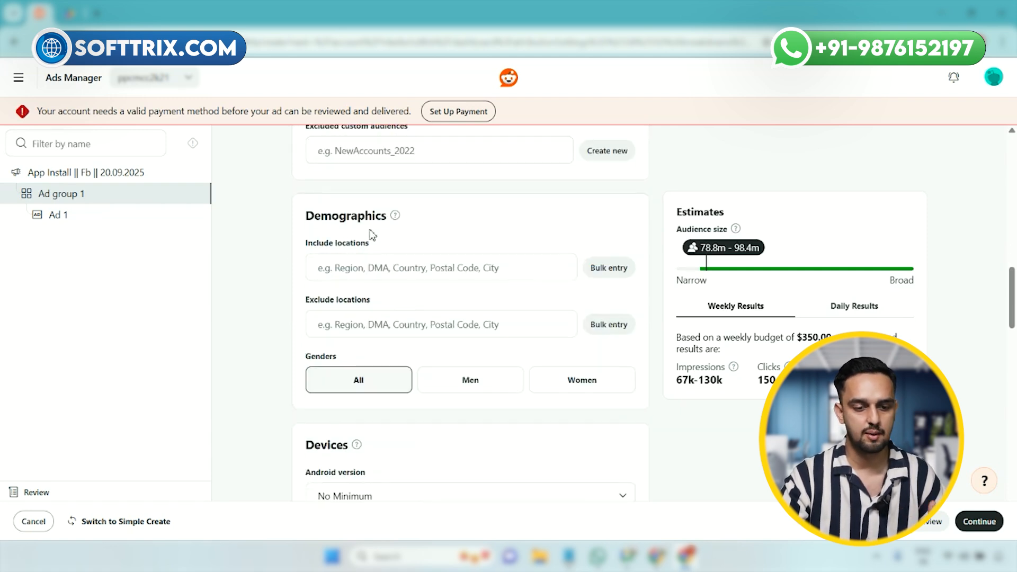
{"action": "left_click", "coordinate": [380, 274]}
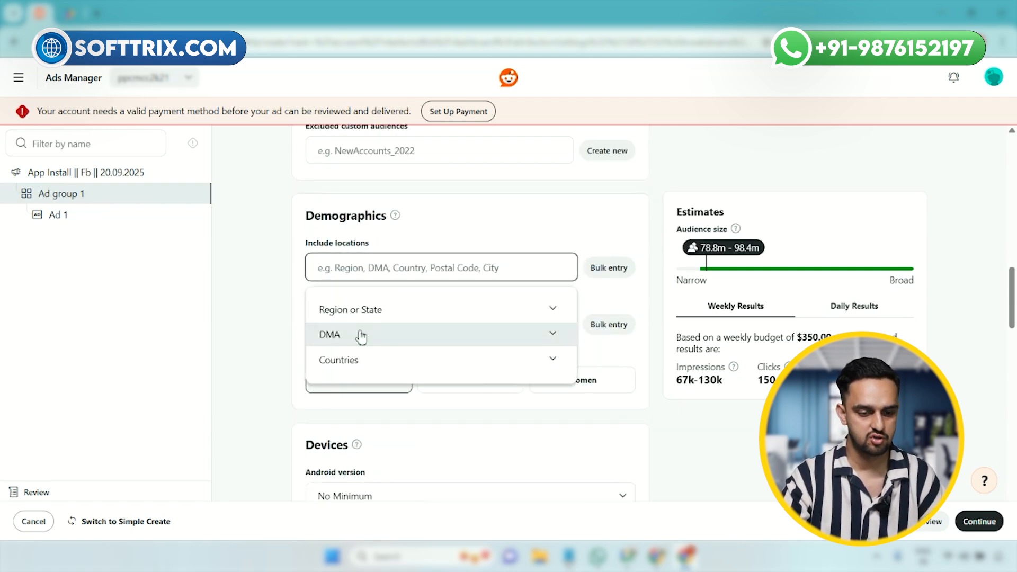
{"action": "left_click", "coordinate": [379, 361]}
{"action": "scroll", "coordinate": [352, 413], "scroll_direction": "down", "scroll_amount": 4}
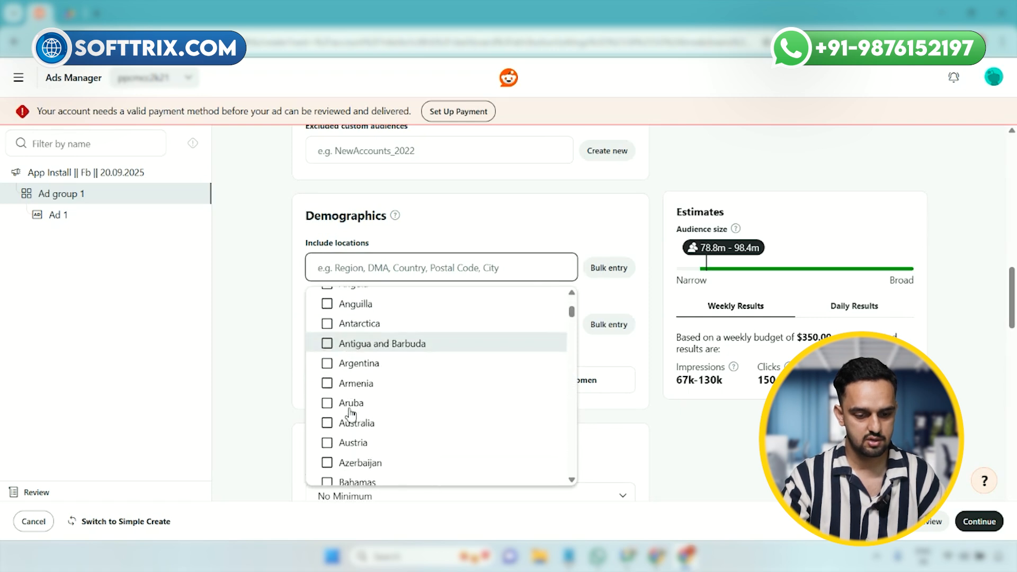
{"action": "left_click", "coordinate": [327, 363]}
{"action": "left_click", "coordinate": [276, 353]}
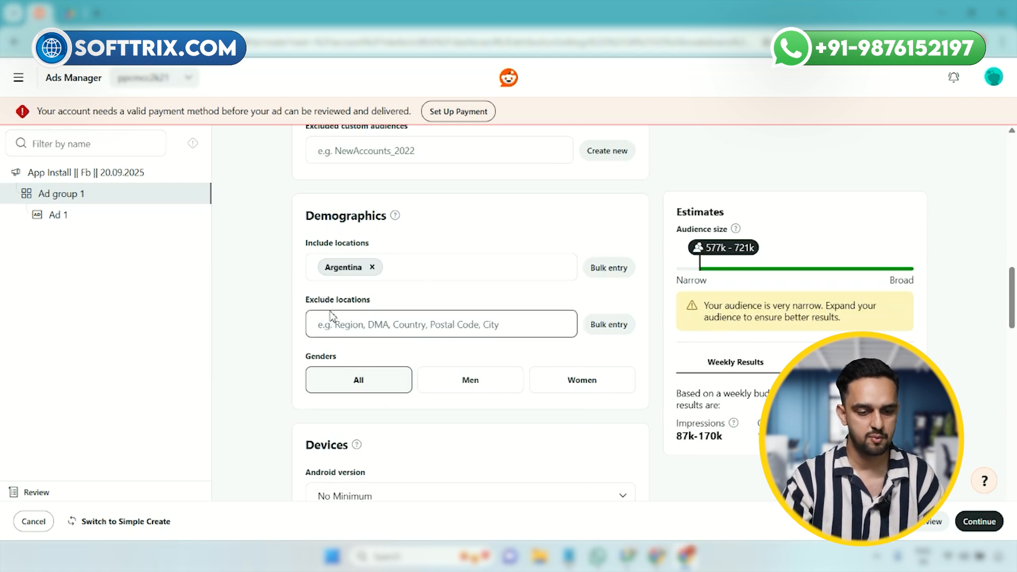
Step: Find Brazil among the countries and add it to the ad group's excluded locations
{"action": "scroll", "coordinate": [351, 313], "scroll_direction": "down", "scroll_amount": 1}
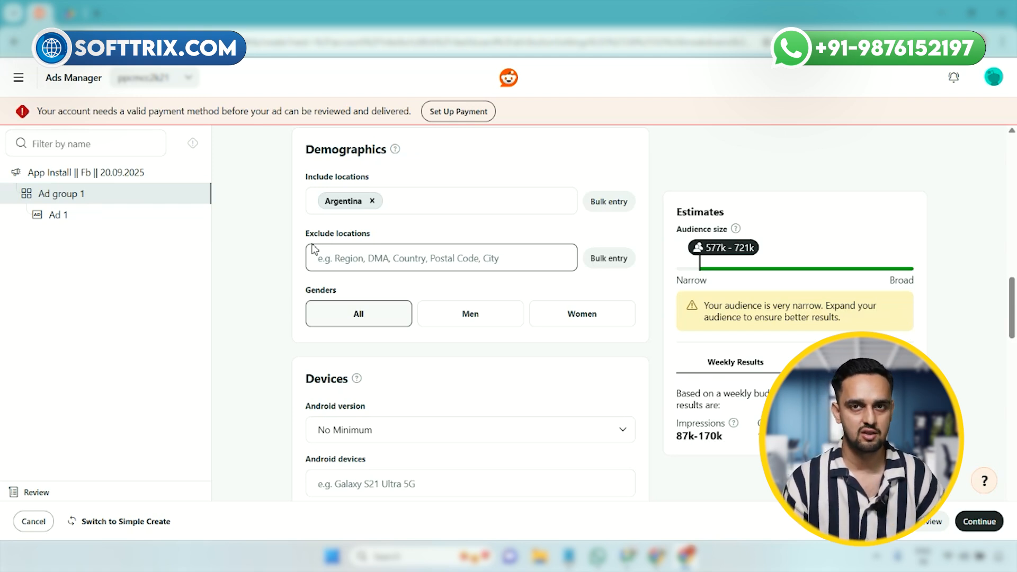
{"action": "left_click", "coordinate": [370, 258]}
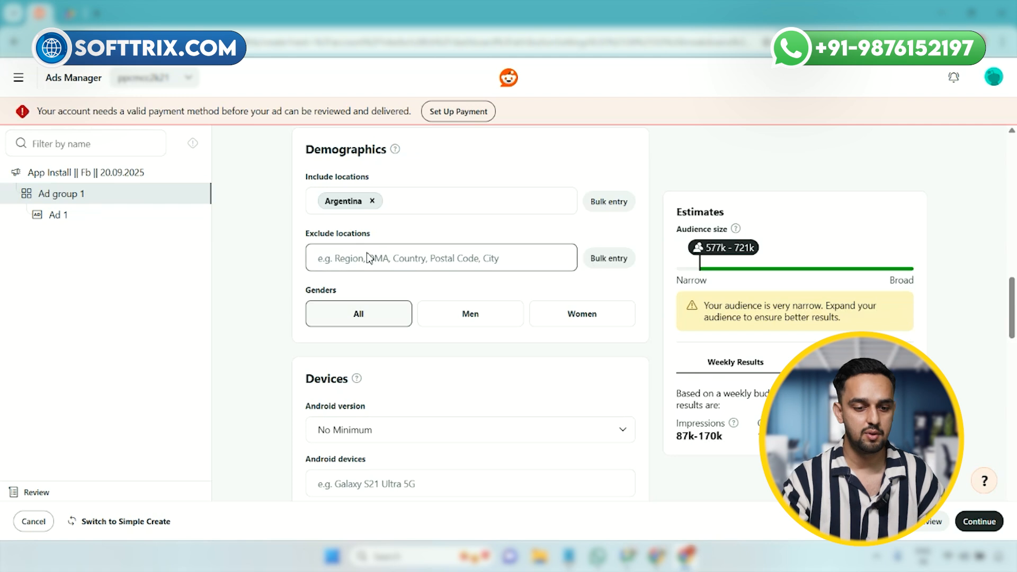
{"action": "type", "text": "b"}
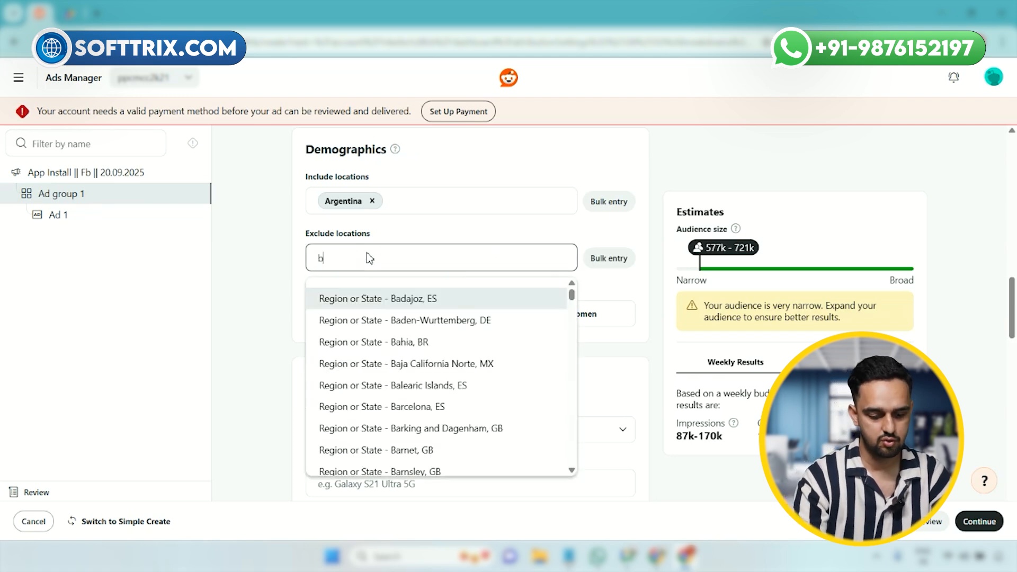
{"action": "type", "text": "razi"}
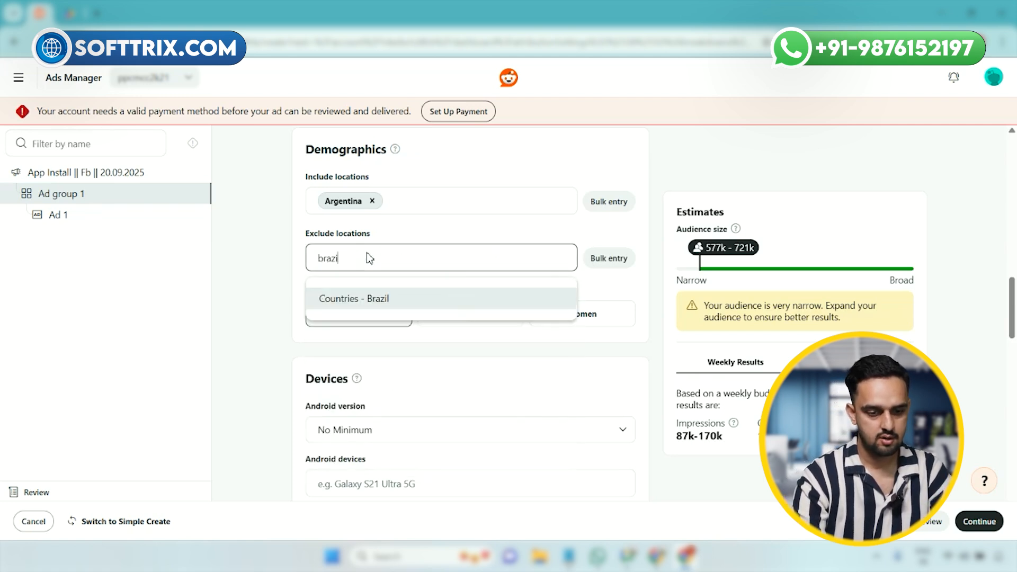
{"action": "left_click", "coordinate": [374, 299]}
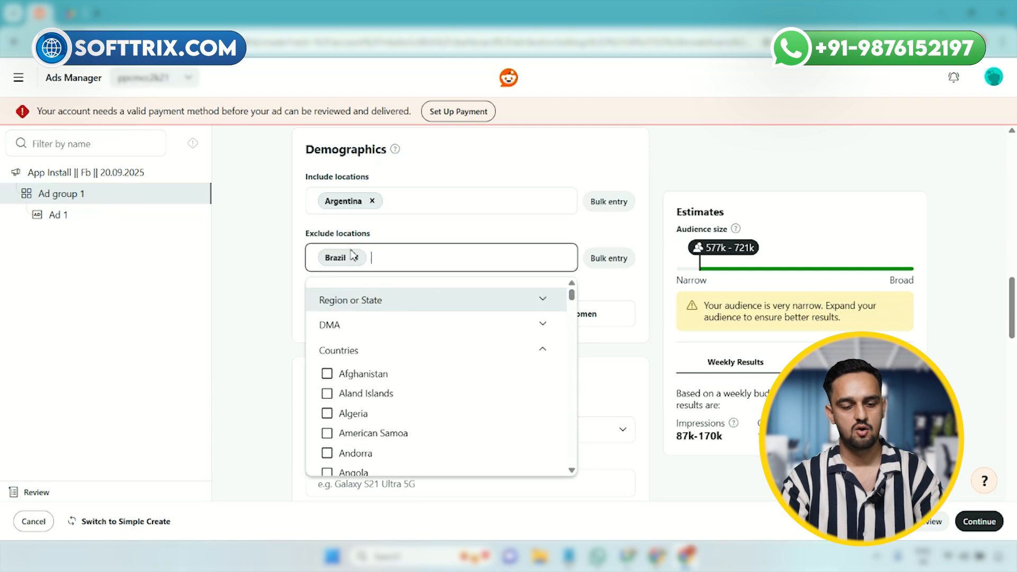
{"action": "left_click", "coordinate": [276, 281]}
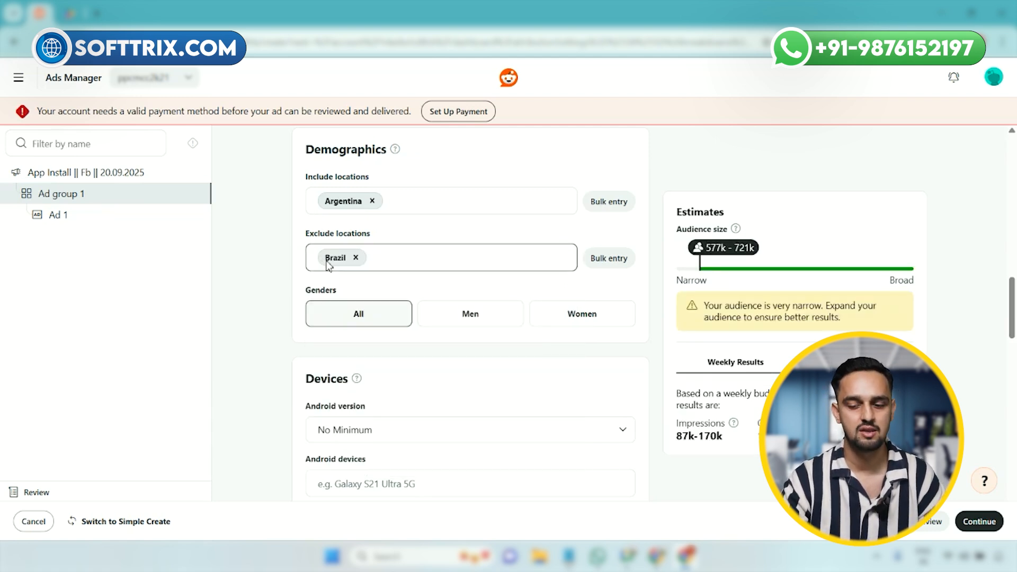
Step: Look at the manual placement options and switch the ad group back to auto placements
{"action": "scroll", "coordinate": [418, 314], "scroll_direction": "down", "scroll_amount": 9}
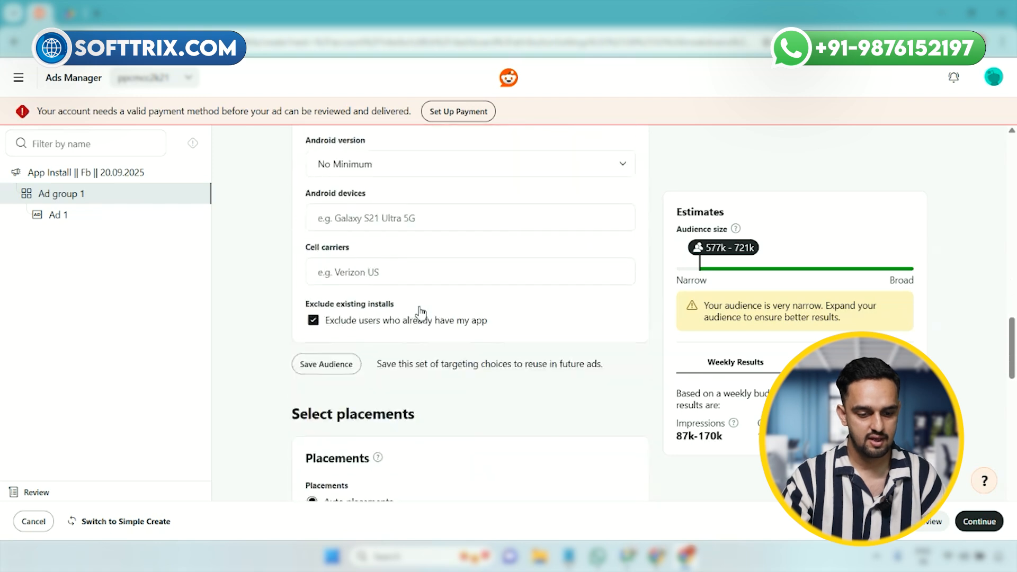
{"action": "scroll", "coordinate": [420, 314], "scroll_direction": "up", "scroll_amount": 3}
{"action": "scroll", "coordinate": [416, 367], "scroll_direction": "down", "scroll_amount": 5}
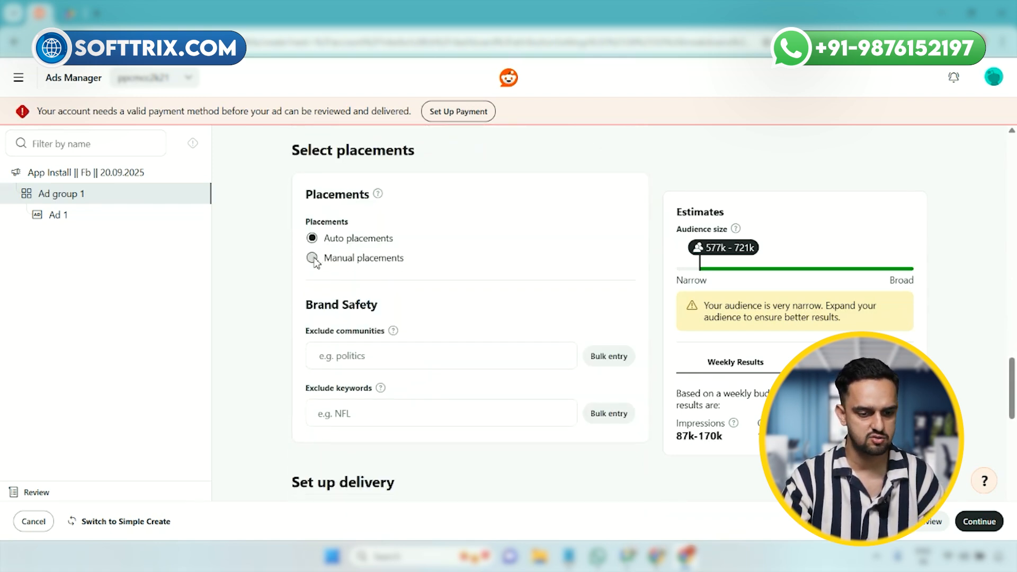
{"action": "left_click", "coordinate": [313, 259]}
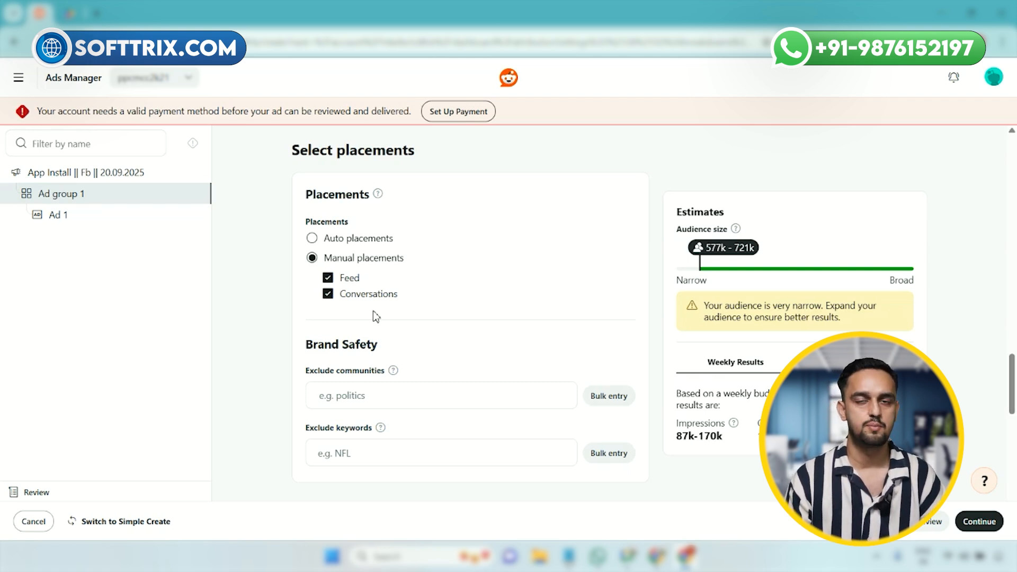
{"action": "left_click", "coordinate": [312, 238]}
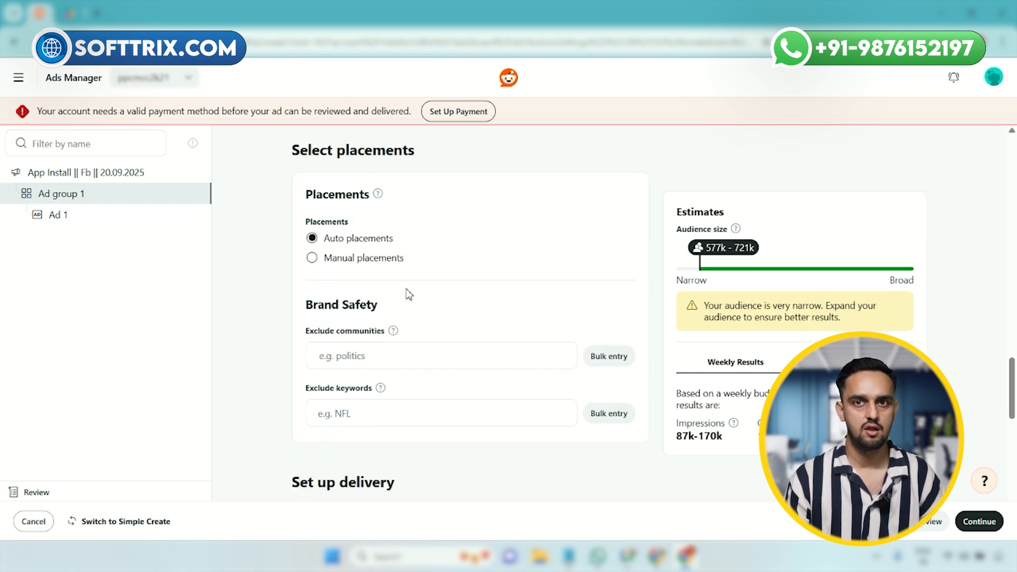
Step: Exclude the Jokes community in the ad group's brand safety settings
{"action": "scroll", "coordinate": [438, 243], "scroll_direction": "down", "scroll_amount": 3}
{"action": "left_click", "coordinate": [398, 226]}
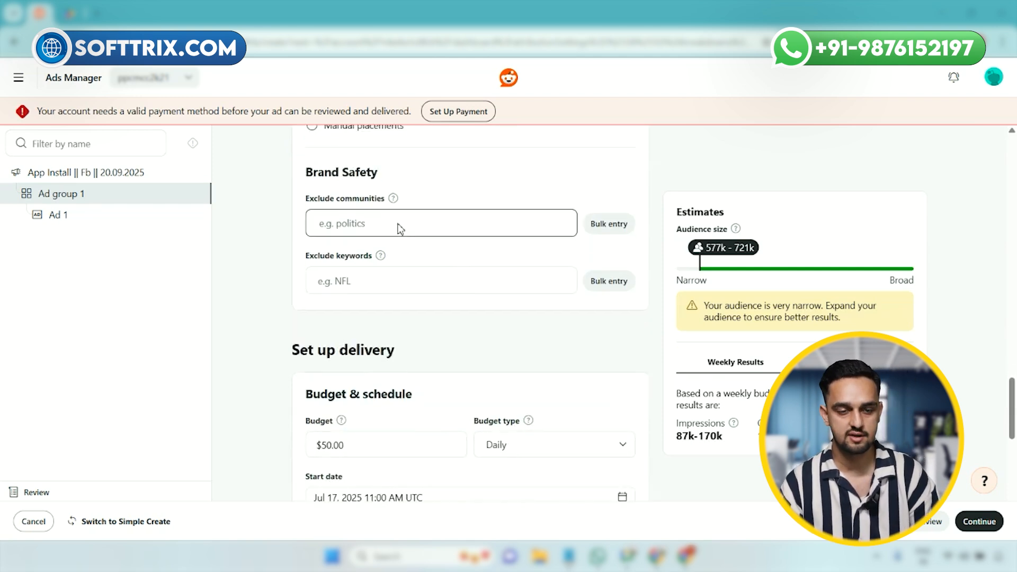
{"action": "left_click", "coordinate": [398, 227]}
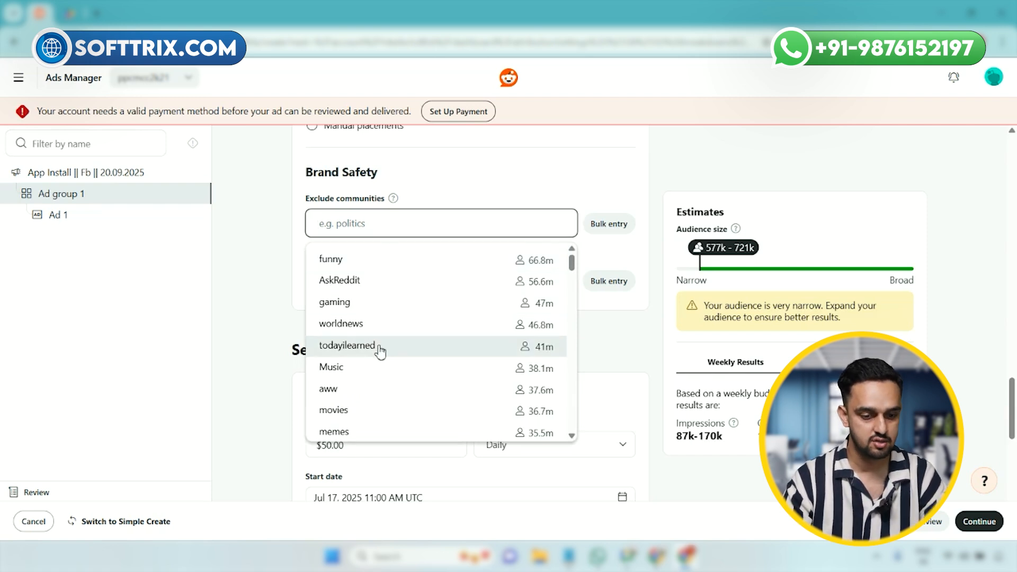
{"action": "scroll", "coordinate": [363, 392], "scroll_direction": "down", "scroll_amount": 3}
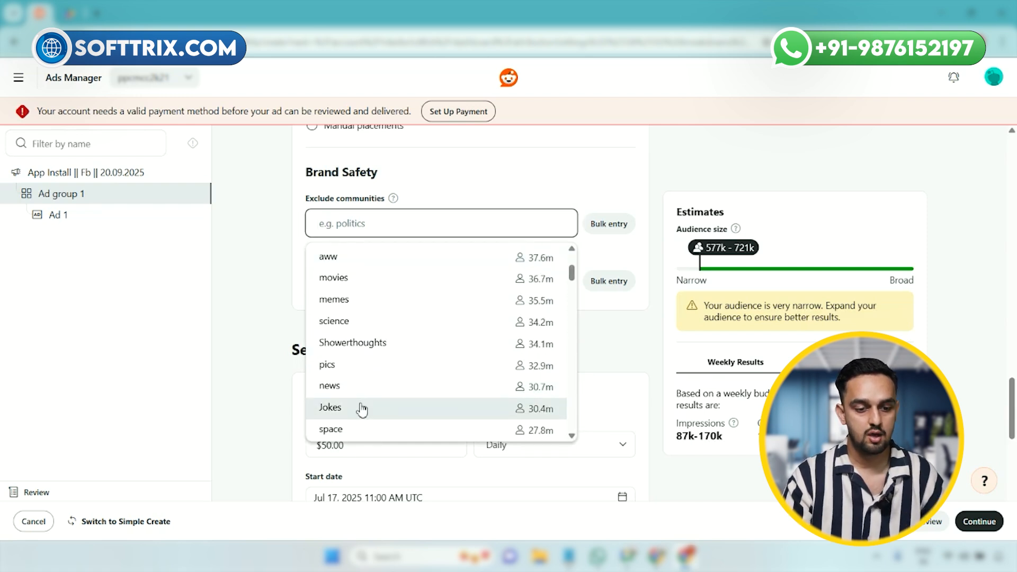
{"action": "left_click", "coordinate": [361, 409]}
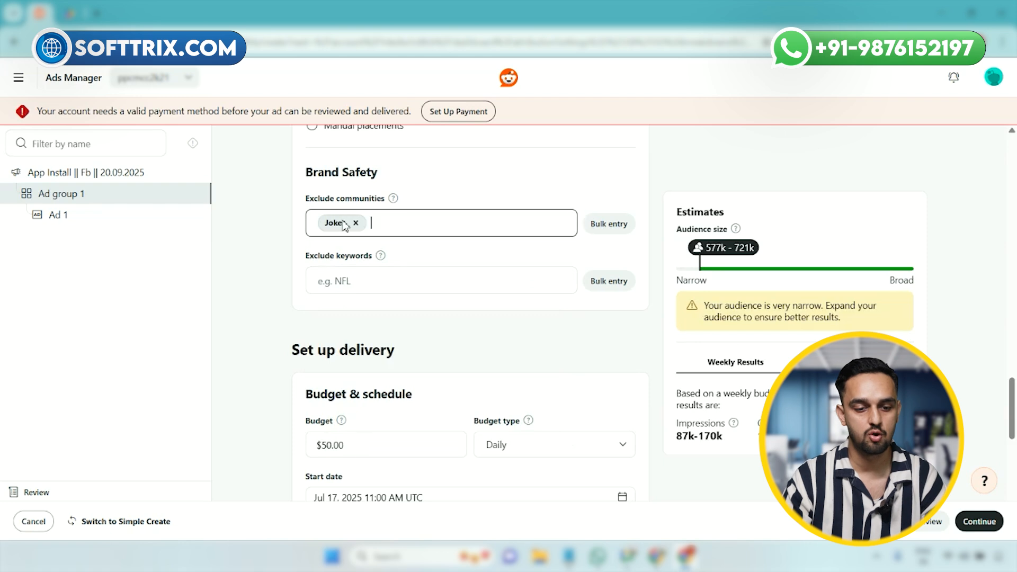
Step: Add "daily neews app" as an excluded keyword in the brand safety settings
{"action": "left_click", "coordinate": [347, 286]}
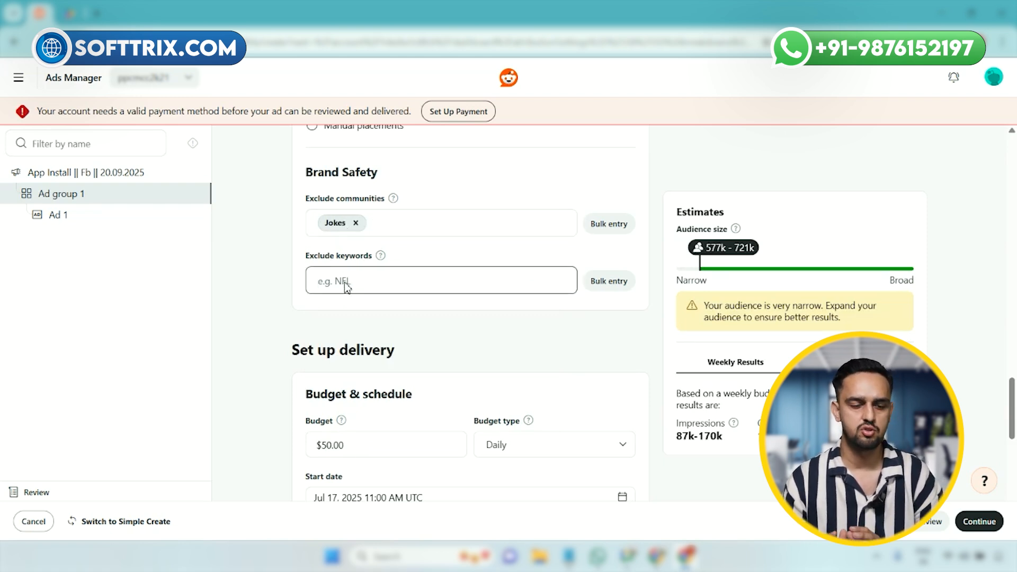
{"action": "type", "text": "in"}
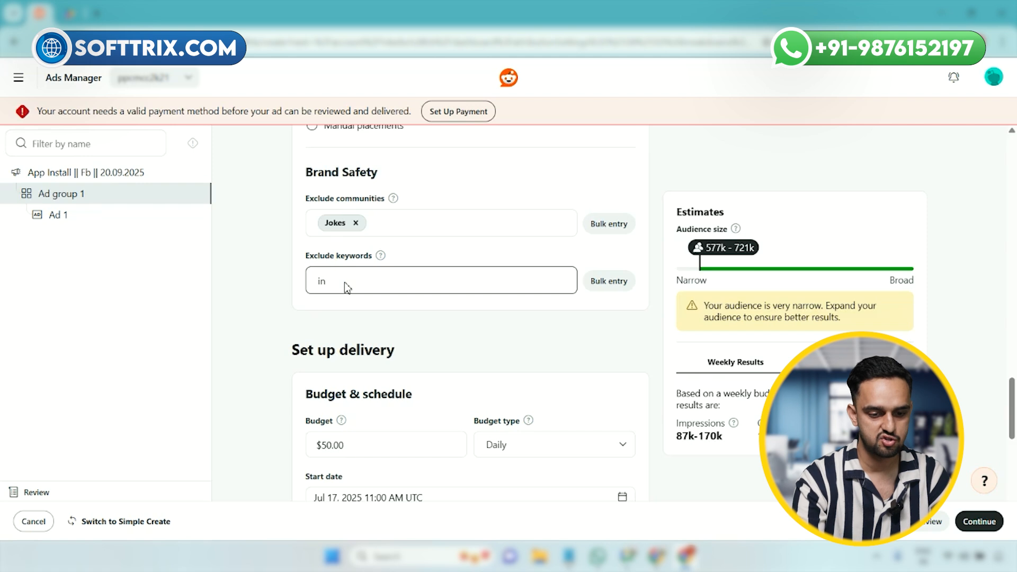
{"action": "key", "text": "BackSpace"}
{"action": "key", "text": "BackSpace"}
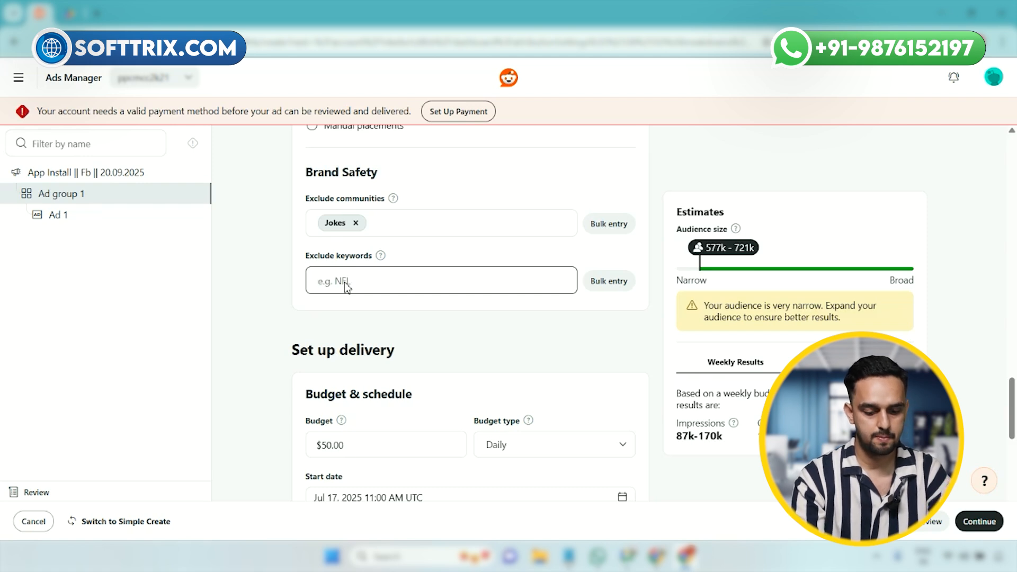
{"action": "type", "text": "daily need"}
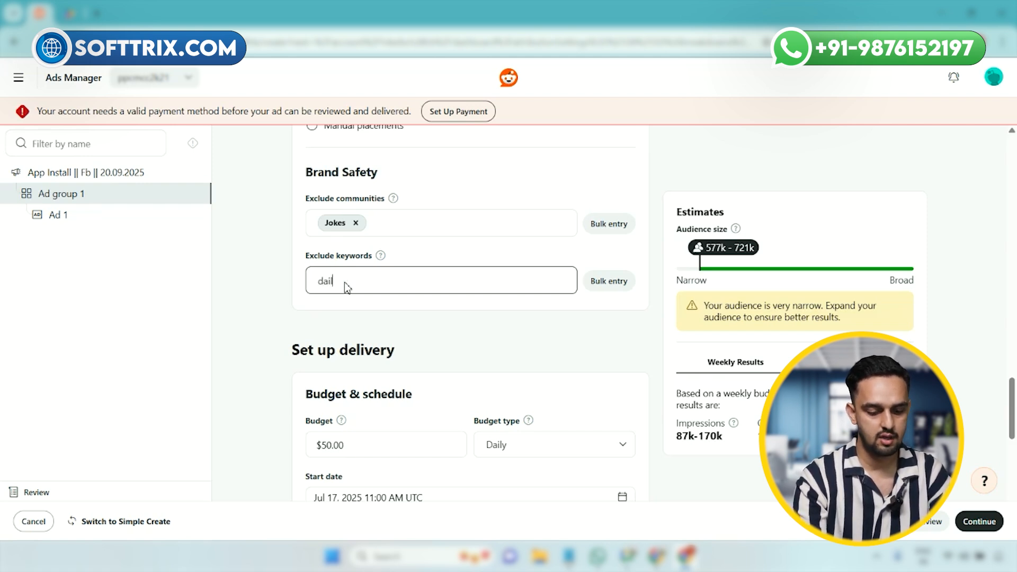
{"action": "key", "text": "BackSpace"}
{"action": "key", "text": "BackSpace"}
{"action": "type", "text": "ws app"}
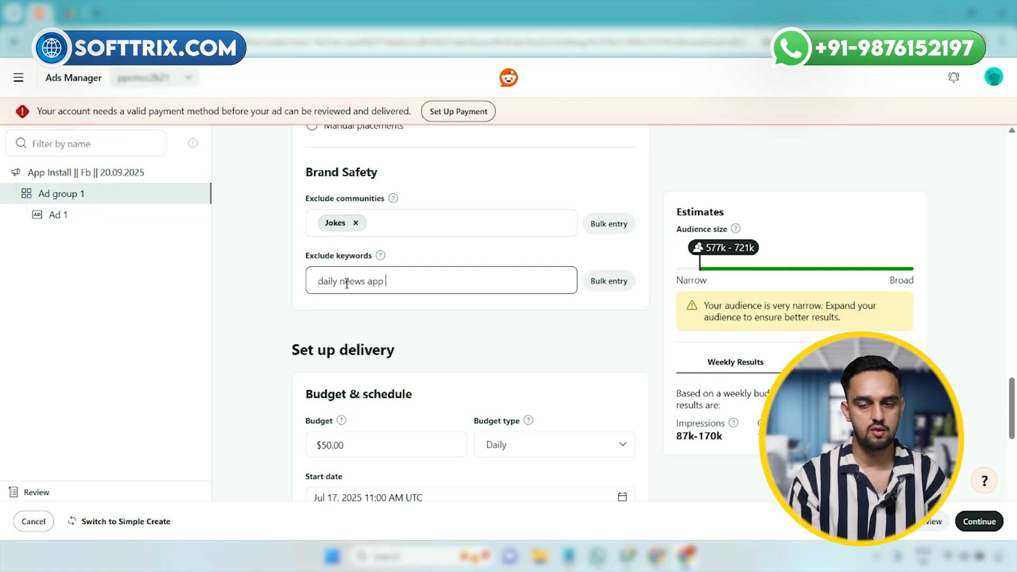
{"action": "key", "text": "Return"}
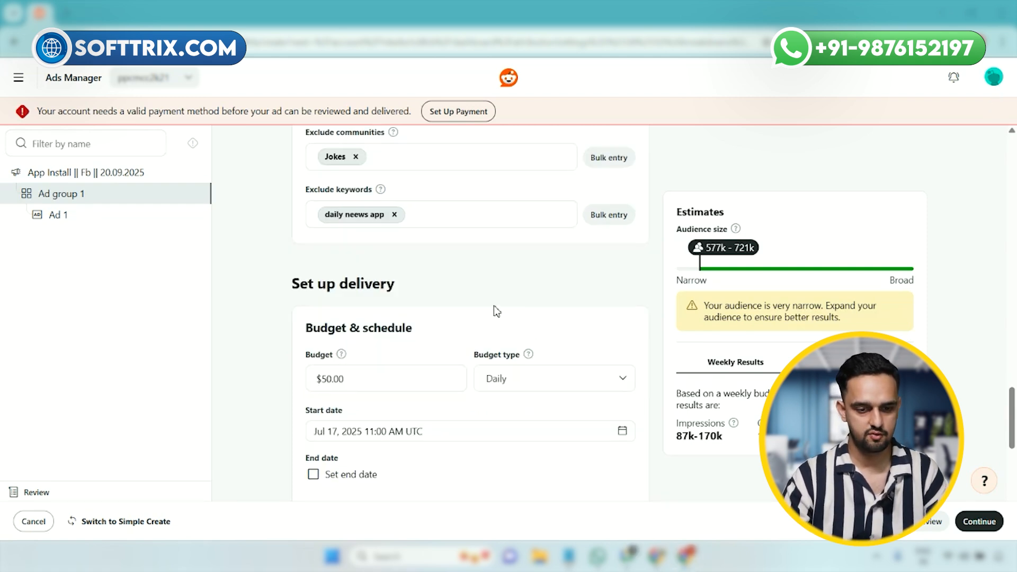
Step: Choose Daily as the budget type in the ad group's budget and schedule settings
{"action": "scroll", "coordinate": [493, 308], "scroll_direction": "up", "scroll_amount": 1}
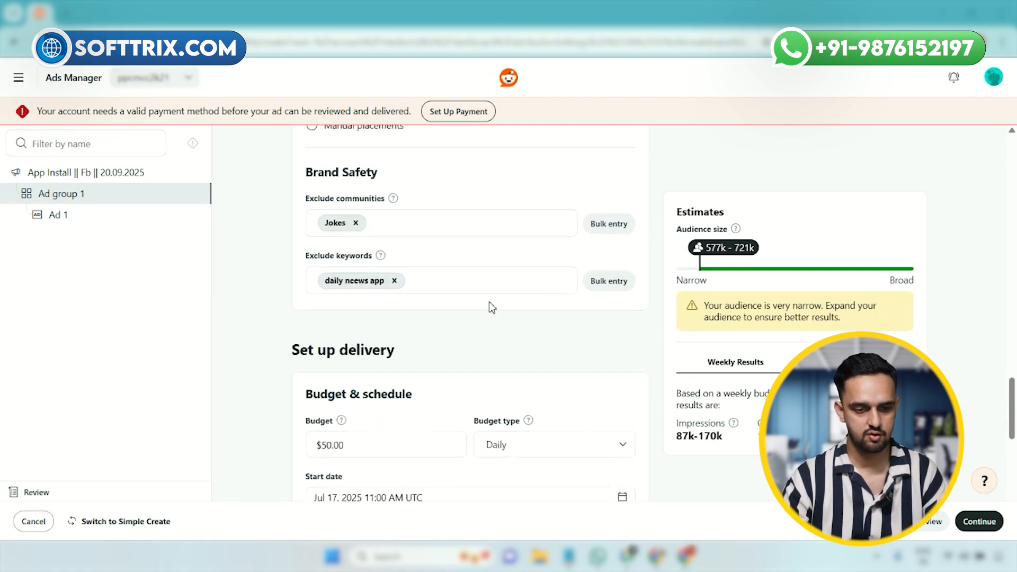
{"action": "scroll", "coordinate": [489, 300], "scroll_direction": "down", "scroll_amount": 3}
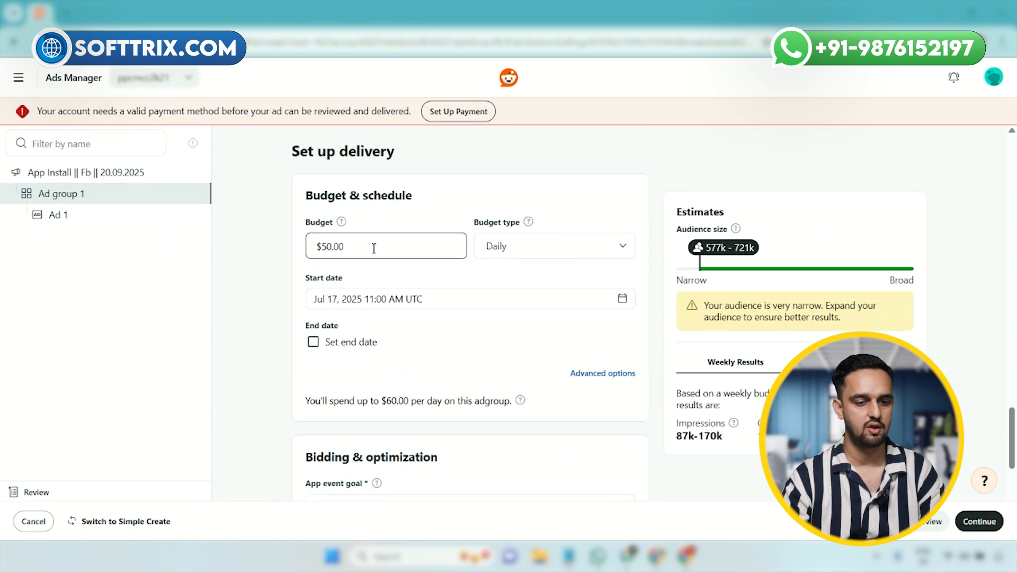
{"action": "left_click", "coordinate": [490, 259]}
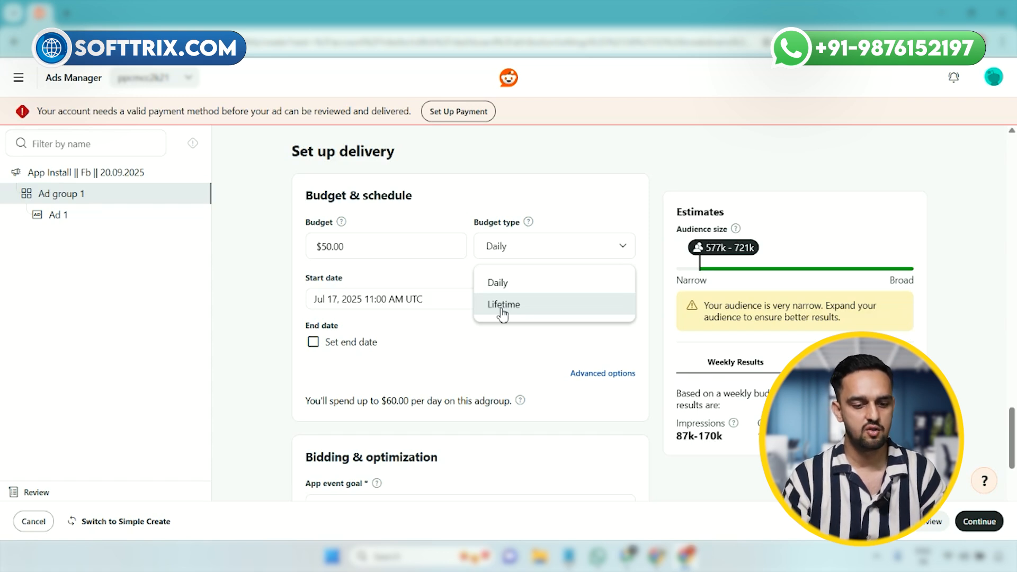
{"action": "left_click", "coordinate": [514, 283]}
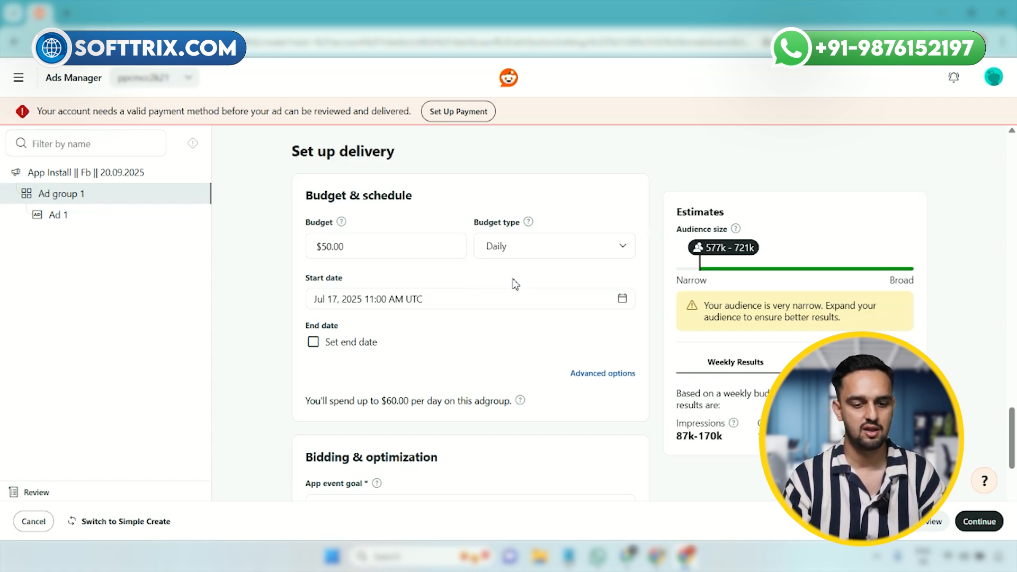
{"action": "double_click", "coordinate": [373, 253]}
Step: Set the app event goal to Install for bidding and optimization and continue to the ad setup
{"action": "scroll", "coordinate": [416, 289], "scroll_direction": "down", "scroll_amount": 5}
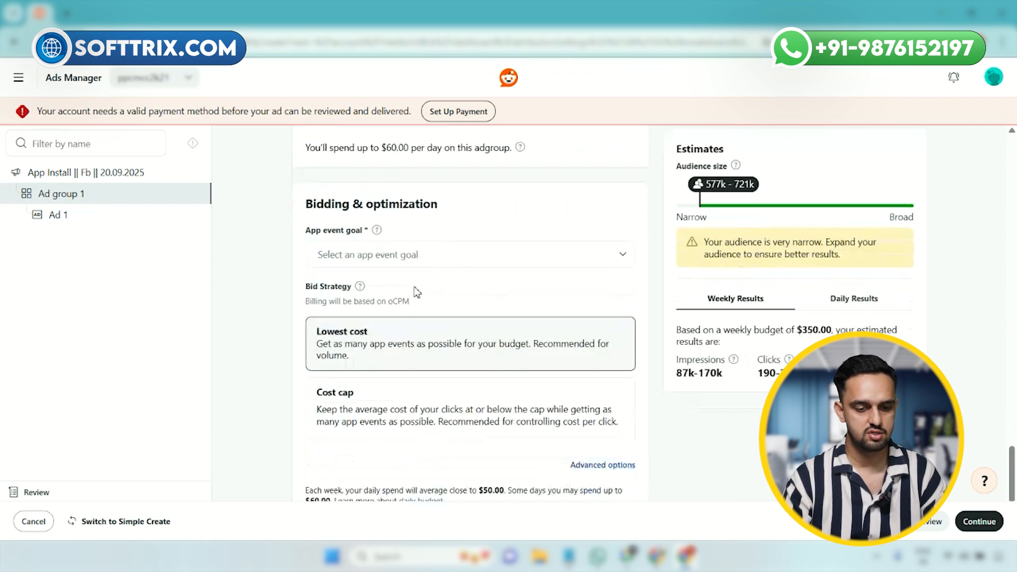
{"action": "scroll", "coordinate": [417, 292], "scroll_direction": "up", "scroll_amount": 1}
{"action": "scroll", "coordinate": [415, 291], "scroll_direction": "down", "scroll_amount": 2}
{"action": "scroll", "coordinate": [415, 291], "scroll_direction": "up", "scroll_amount": 3}
{"action": "left_click", "coordinate": [421, 325]}
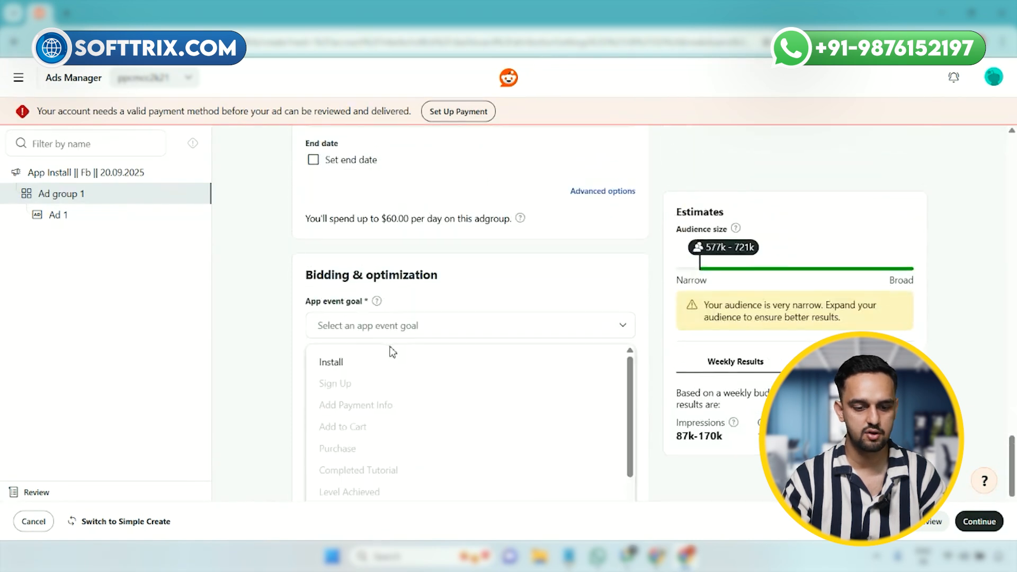
{"action": "left_click", "coordinate": [388, 362]}
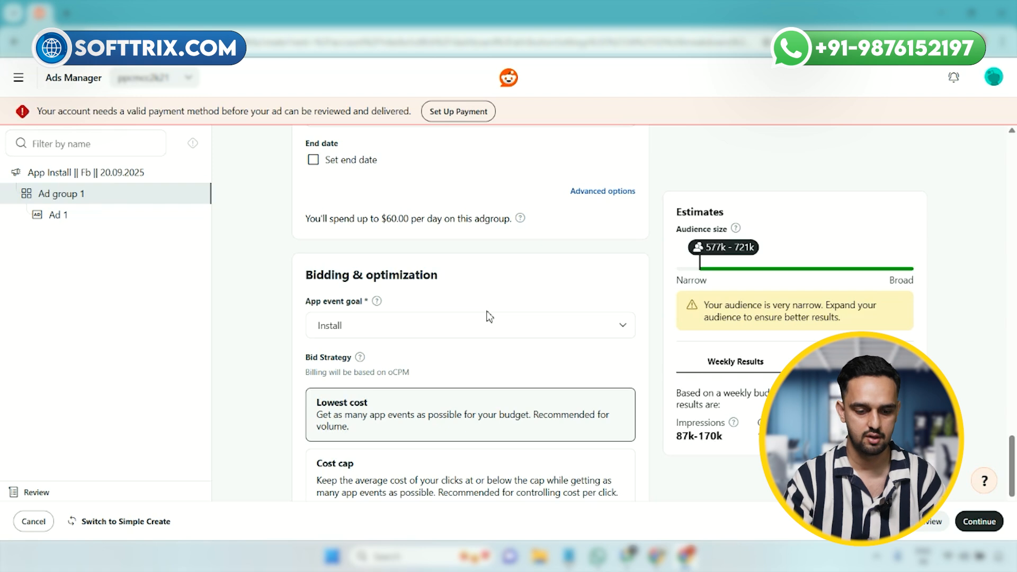
{"action": "scroll", "coordinate": [464, 376], "scroll_direction": "down", "scroll_amount": 3}
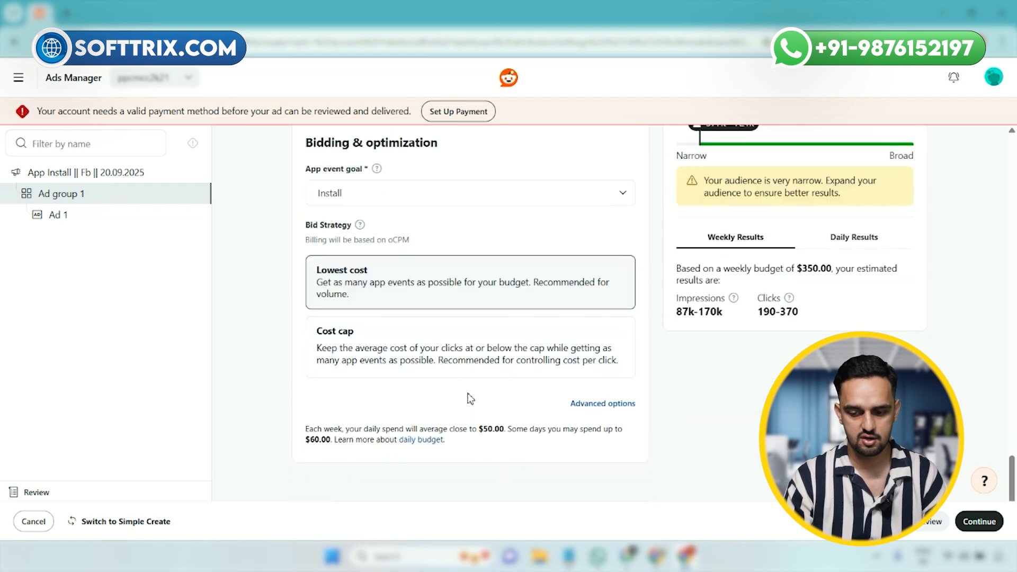
{"action": "left_click", "coordinate": [974, 521]}
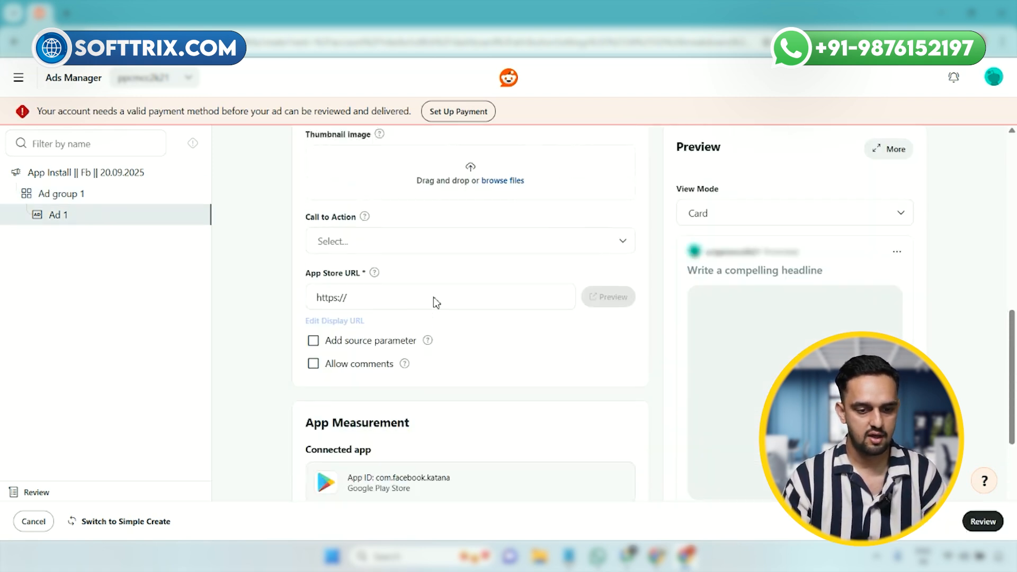
{"action": "scroll", "coordinate": [434, 296], "scroll_direction": "up", "scroll_amount": 10}
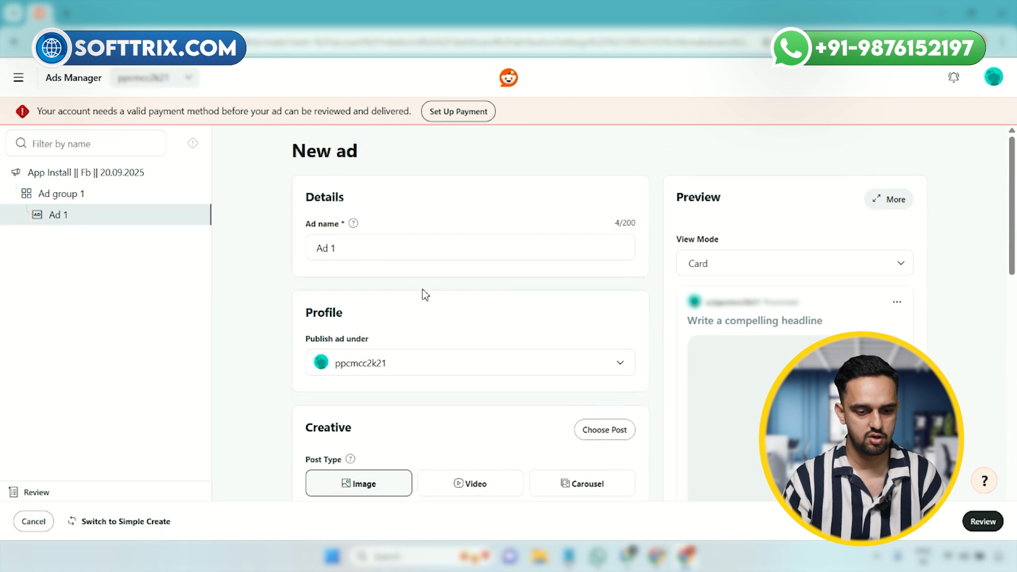
{"action": "scroll", "coordinate": [426, 295], "scroll_direction": "down", "scroll_amount": 5}
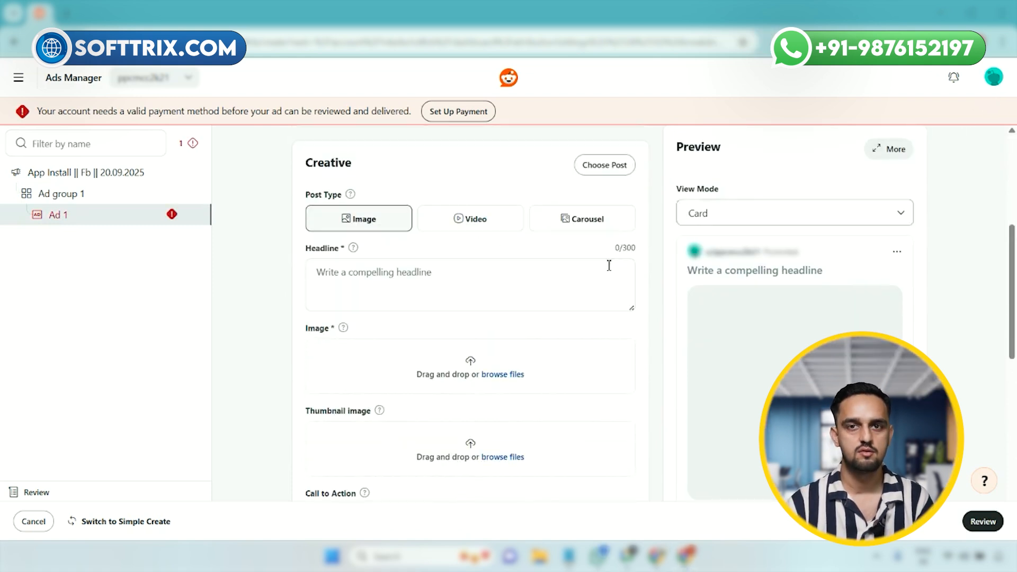
{"action": "left_click", "coordinate": [504, 373]}
{"action": "left_click", "coordinate": [82, 201]}
{"action": "left_click", "coordinate": [134, 139]}
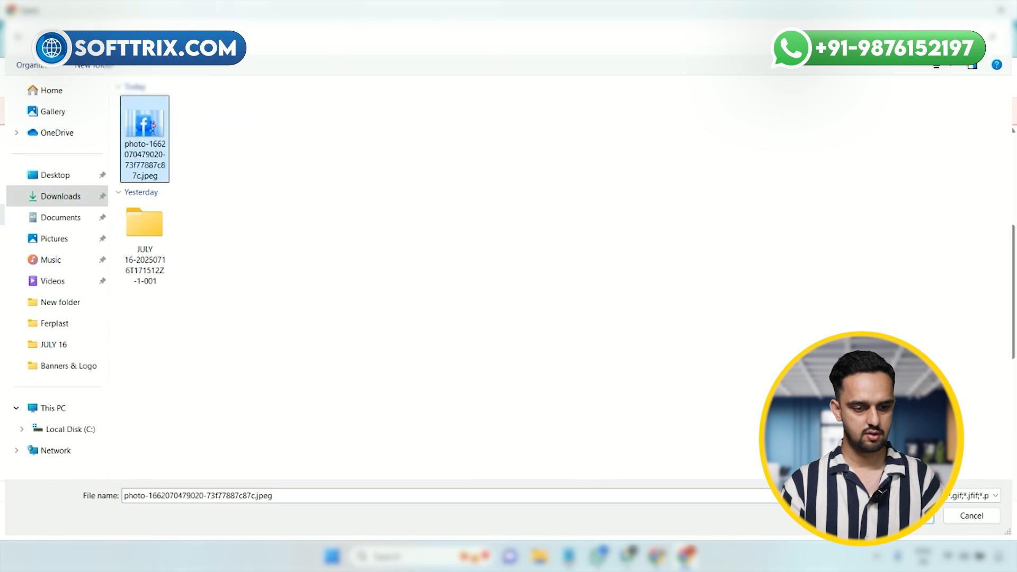
{"action": "double_click", "coordinate": [134, 139]}
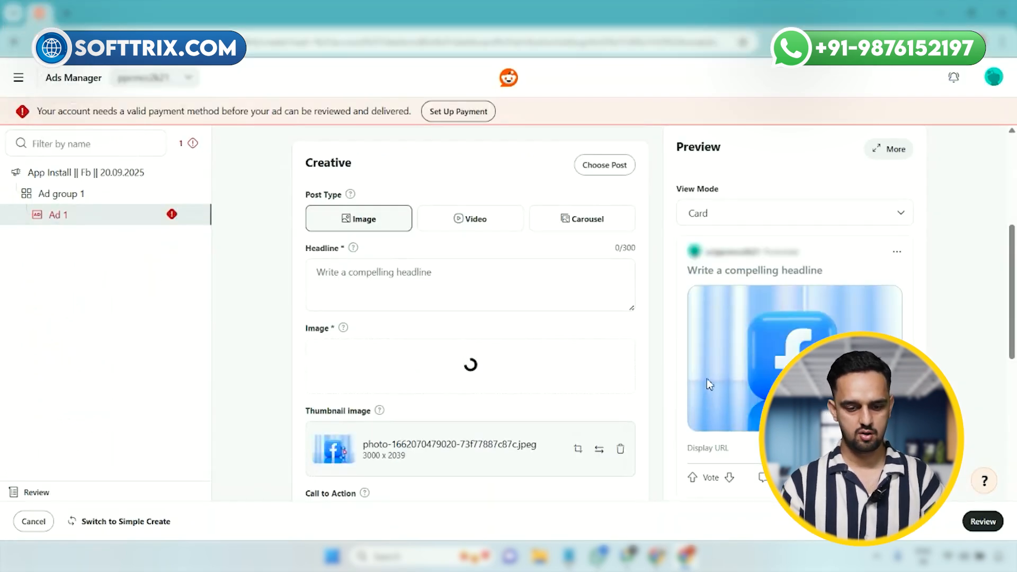
{"action": "scroll", "coordinate": [507, 366], "scroll_direction": "down", "scroll_amount": 1}
{"action": "scroll", "coordinate": [507, 366], "scroll_direction": "up", "scroll_amount": 1}
{"action": "left_click", "coordinate": [379, 290]}
{"action": "type", "text": "Plea"}
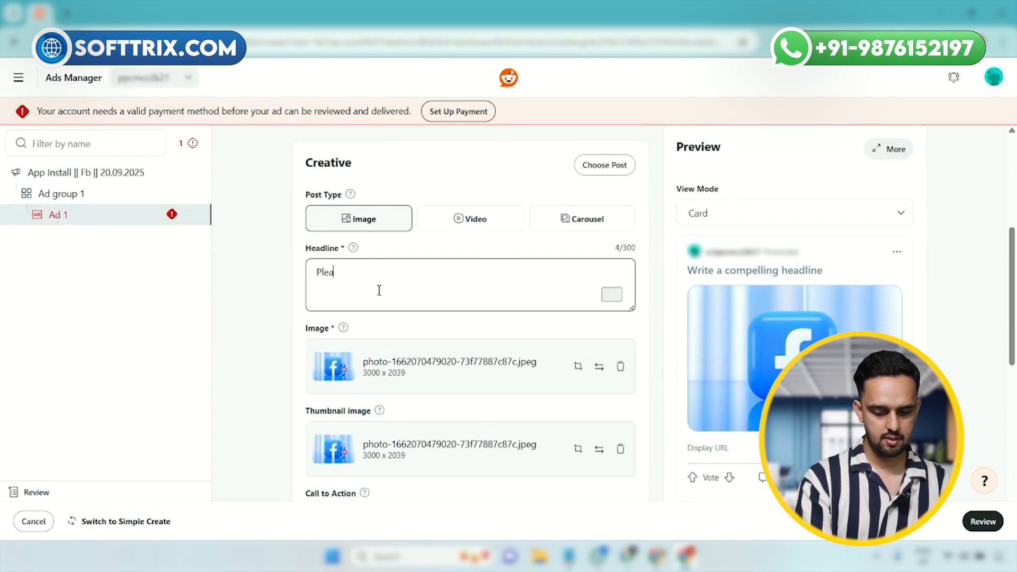
{"action": "type", "text": "se insta"}
{"action": "key", "text": "ctrl+a"}
{"action": "key", "text": "BackSpace"}
Step: Set the ad's headline to "Having fun with Fb ....."
{"action": "type", "text": "Having fun with Fb"}
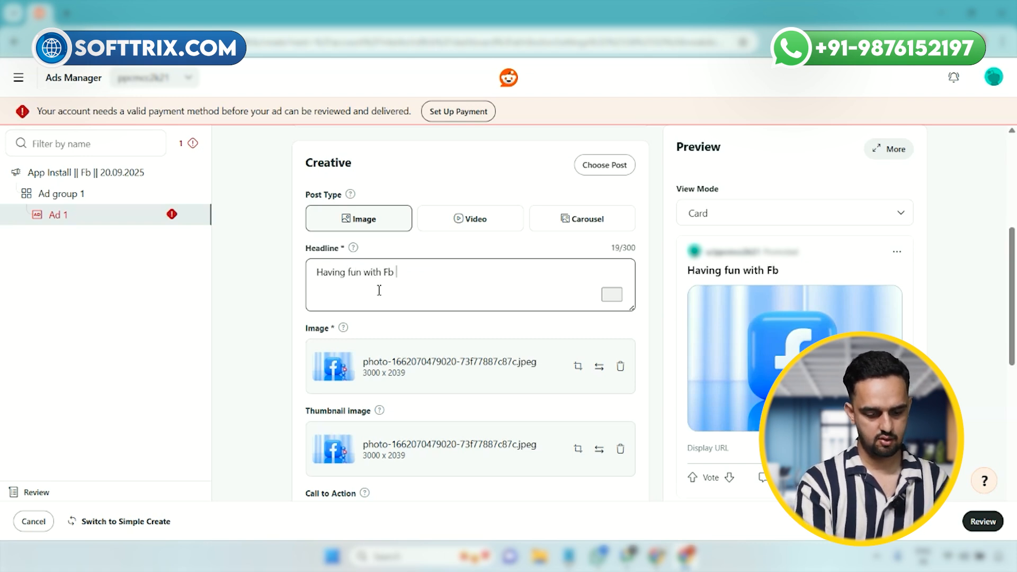
{"action": "type", "text": " ....."}
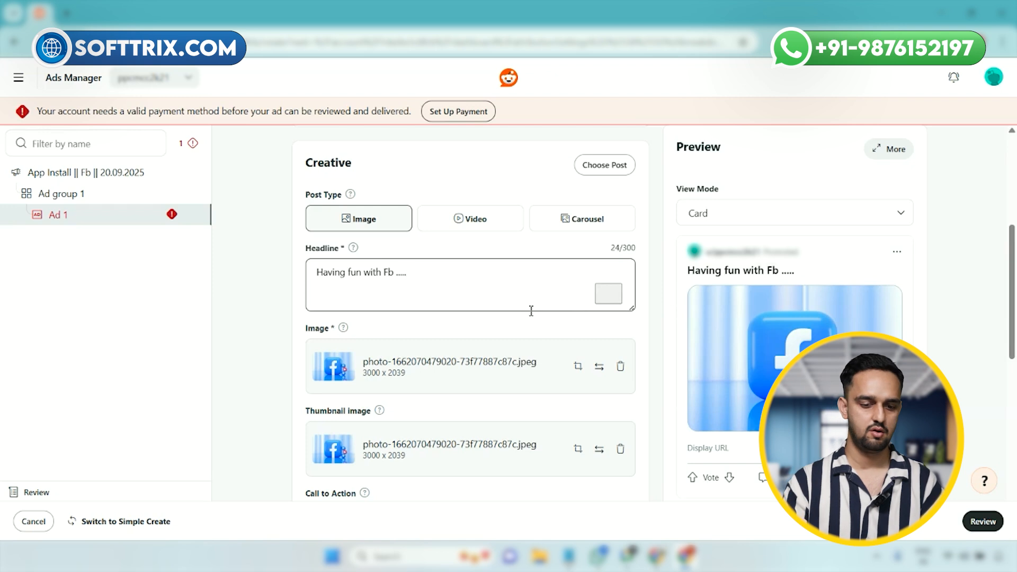
{"action": "scroll", "coordinate": [532, 310], "scroll_direction": "down", "scroll_amount": 1}
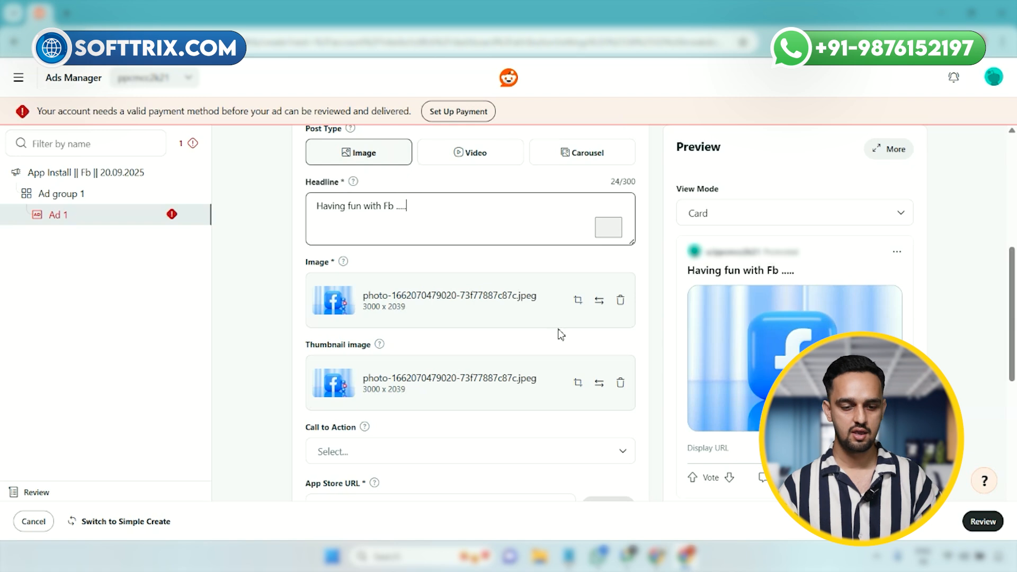
{"action": "triple_click", "coordinate": [464, 207]}
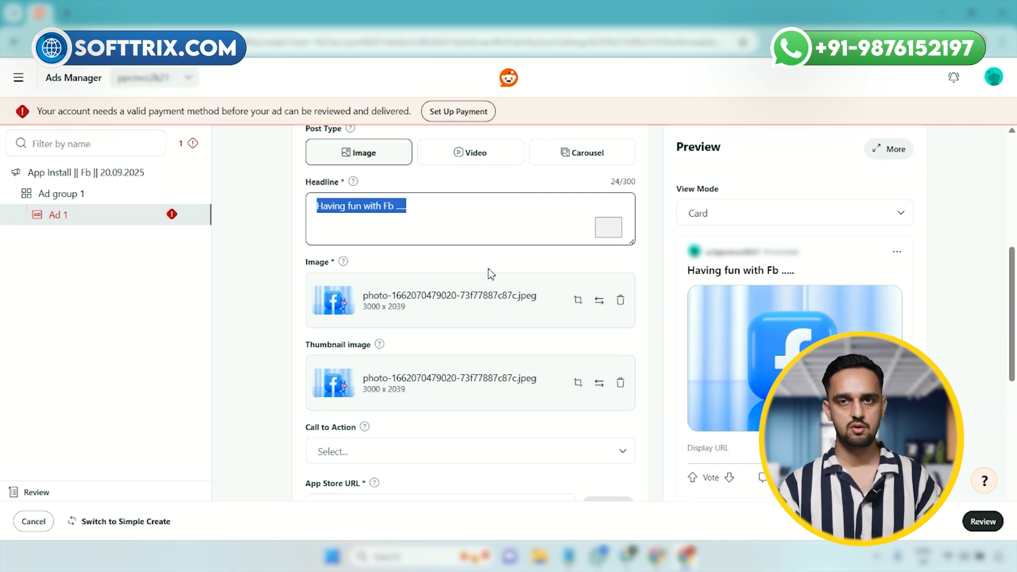
Step: Set the ad's call to action to Install
{"action": "scroll", "coordinate": [484, 274], "scroll_direction": "down", "scroll_amount": 3}
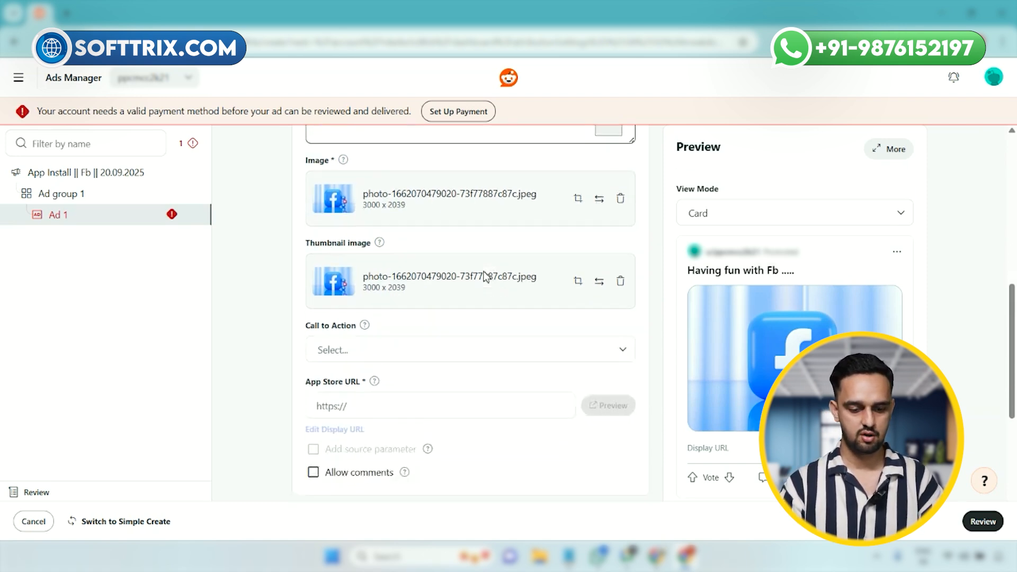
{"action": "left_click", "coordinate": [478, 321]}
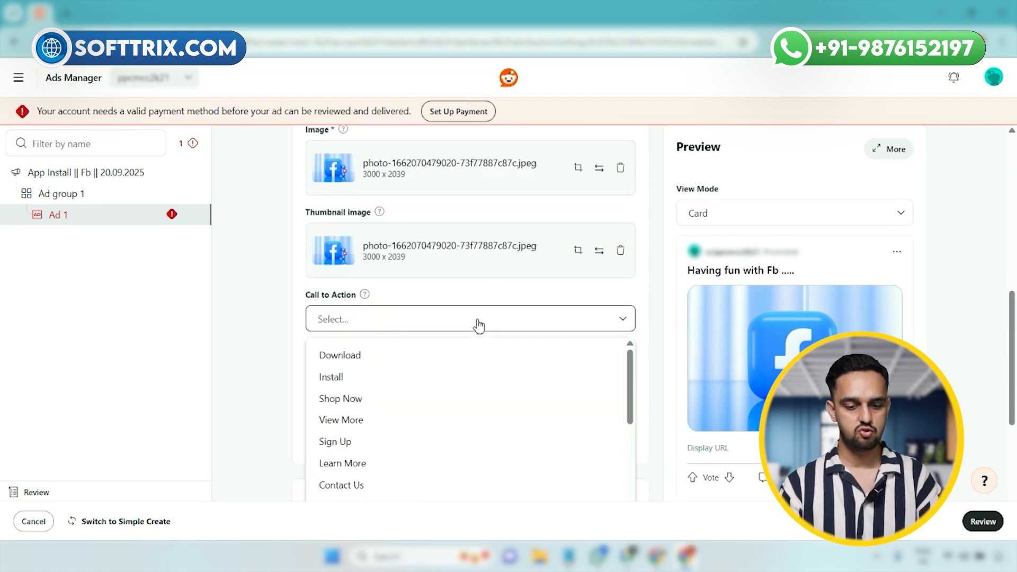
{"action": "left_click", "coordinate": [400, 389]}
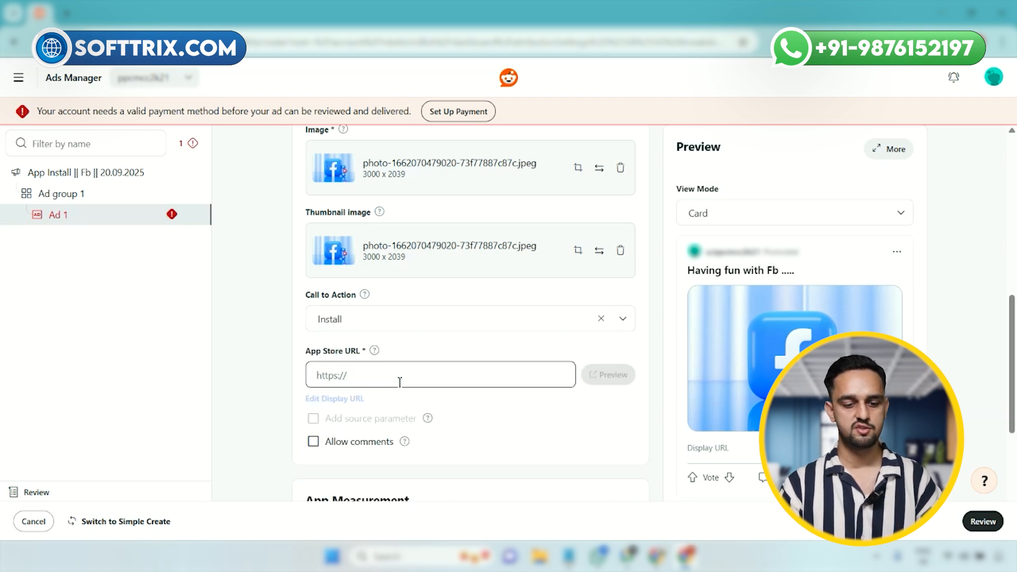
Step: Search the web for "google play store" in a new browser tab and open the Google Play site
{"action": "scroll", "coordinate": [395, 360], "scroll_direction": "down", "scroll_amount": 1}
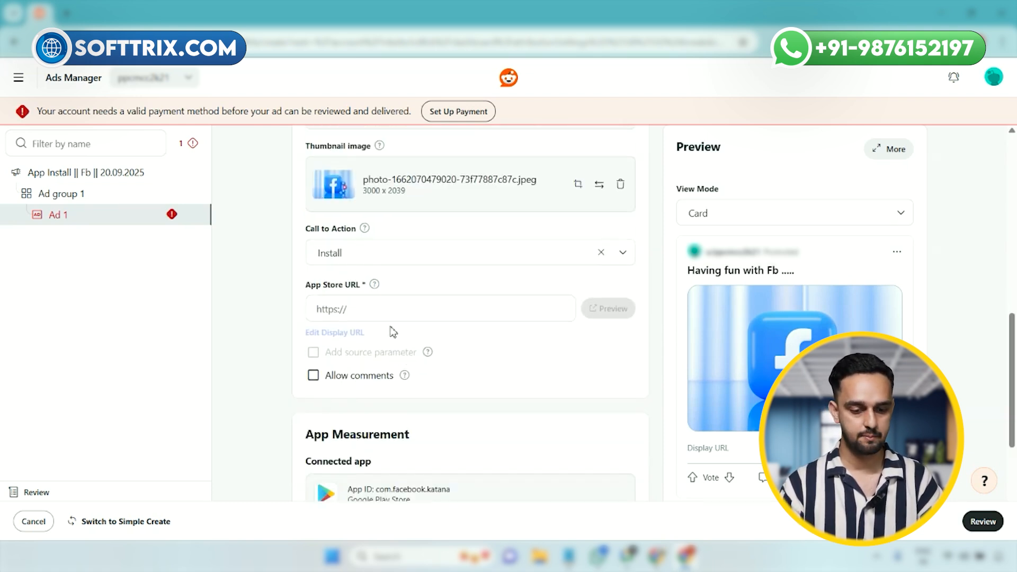
{"action": "left_click", "coordinate": [375, 314]}
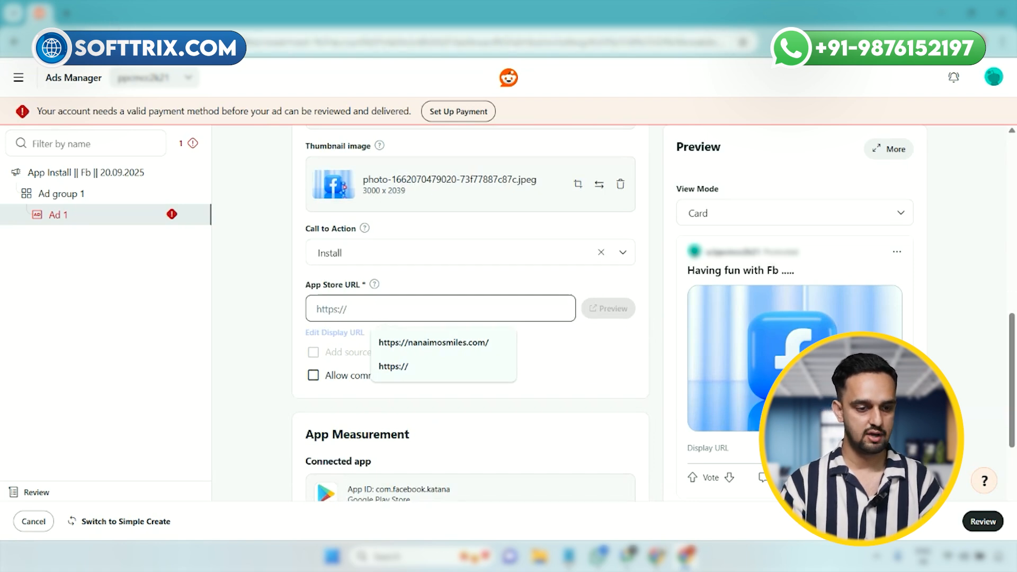
{"action": "key", "text": "ctrl+t"}
{"action": "type", "text": "google"}
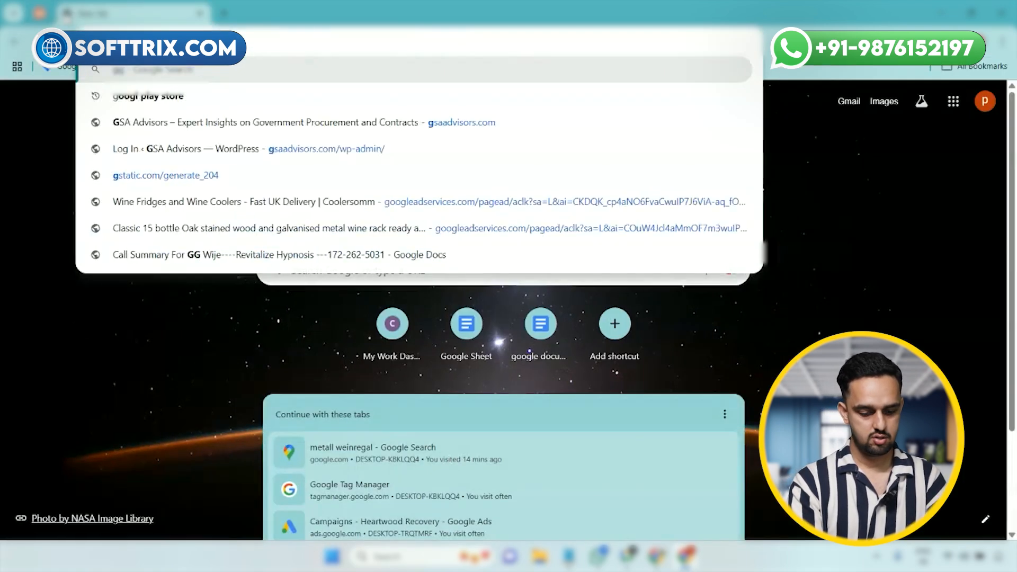
{"action": "key", "text": "BackSpace"}
{"action": "key", "text": "BackSpace"}
{"action": "key", "text": "BackSpace"}
{"action": "key", "text": "BackSpace"}
{"action": "key", "text": "BackSpace"}
{"action": "key", "text": "BackSpace"}
{"action": "type", "text": "oogle play sto"}
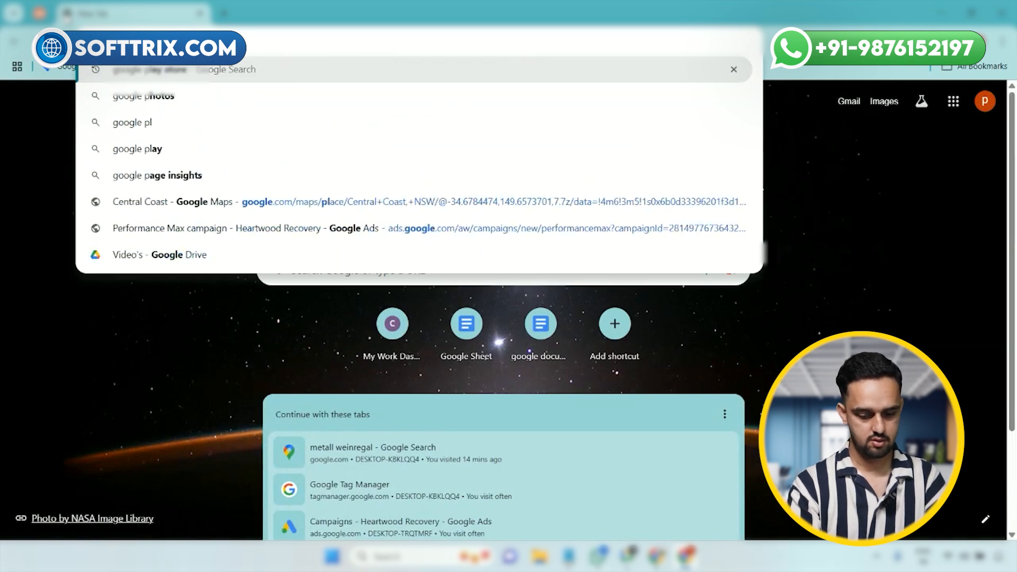
{"action": "type", "text": "re"}
{"action": "key", "text": "Return"}
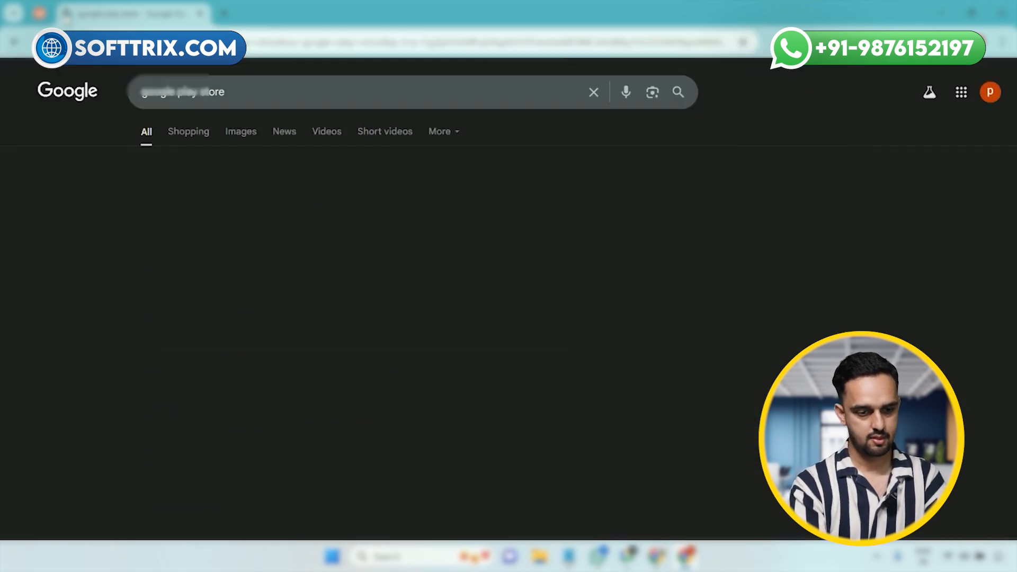
{"action": "left_click", "coordinate": [167, 207]}
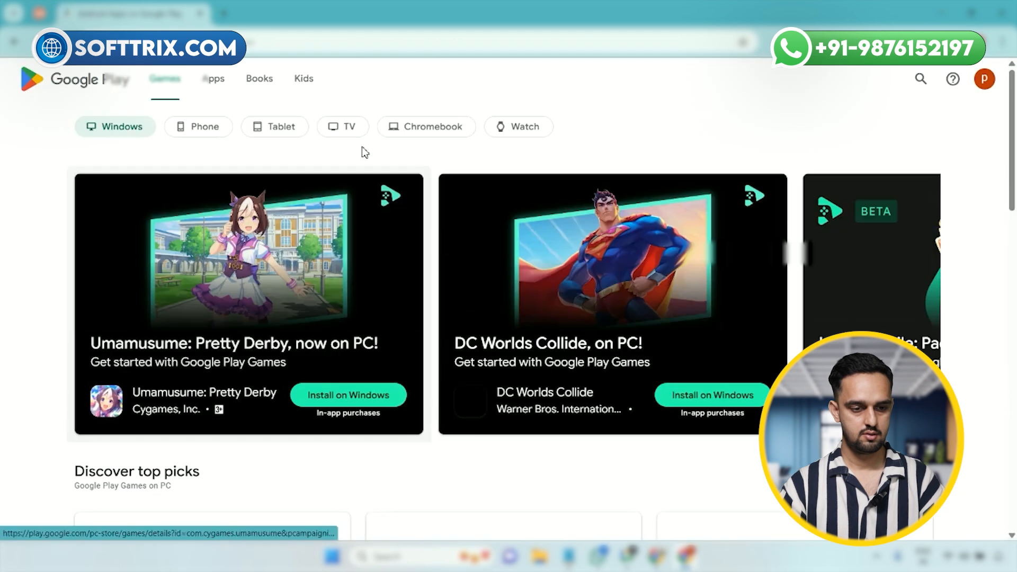
Step: Search Google Play for "fb" and copy the link address of the Facebook app listing
{"action": "left_click", "coordinate": [921, 81]}
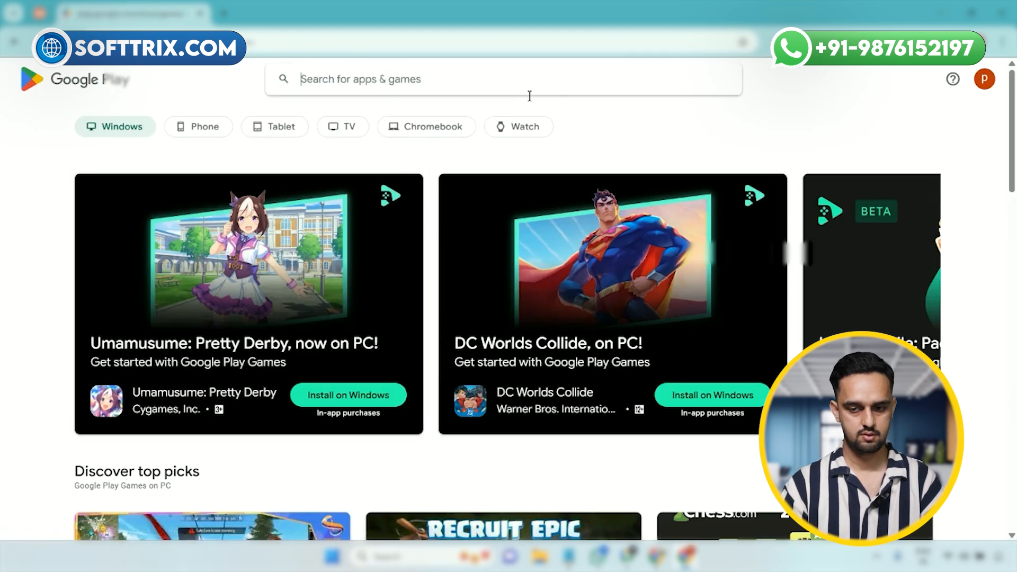
{"action": "type", "text": "fb"}
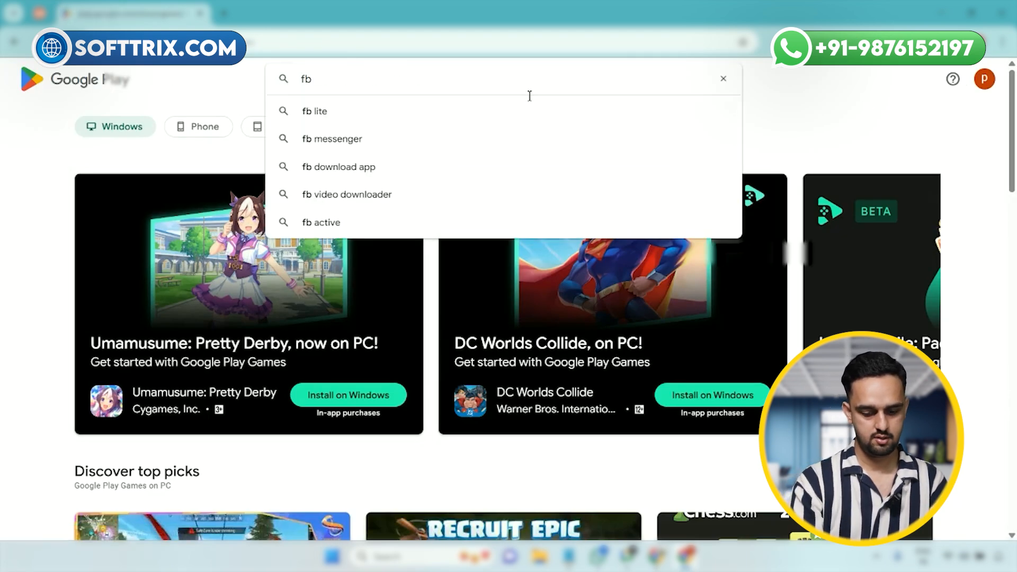
{"action": "key", "text": "Return"}
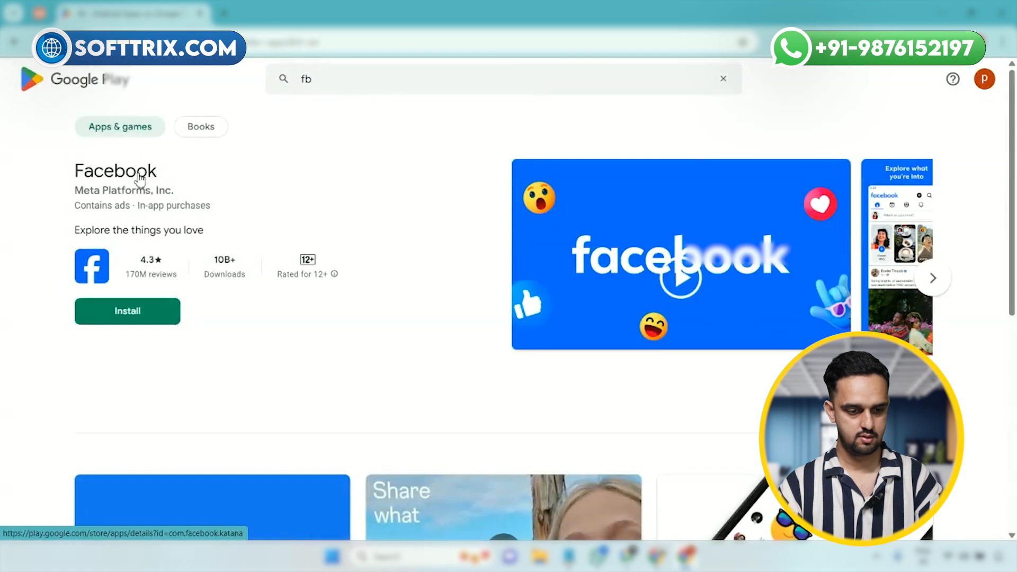
{"action": "right_click", "coordinate": [139, 175]}
{"action": "left_click", "coordinate": [186, 294]}
Step: Return to Reddit Ads Manager and paste the copied Google Play link as the ad's App Store URL
{"action": "left_click", "coordinate": [41, 14]}
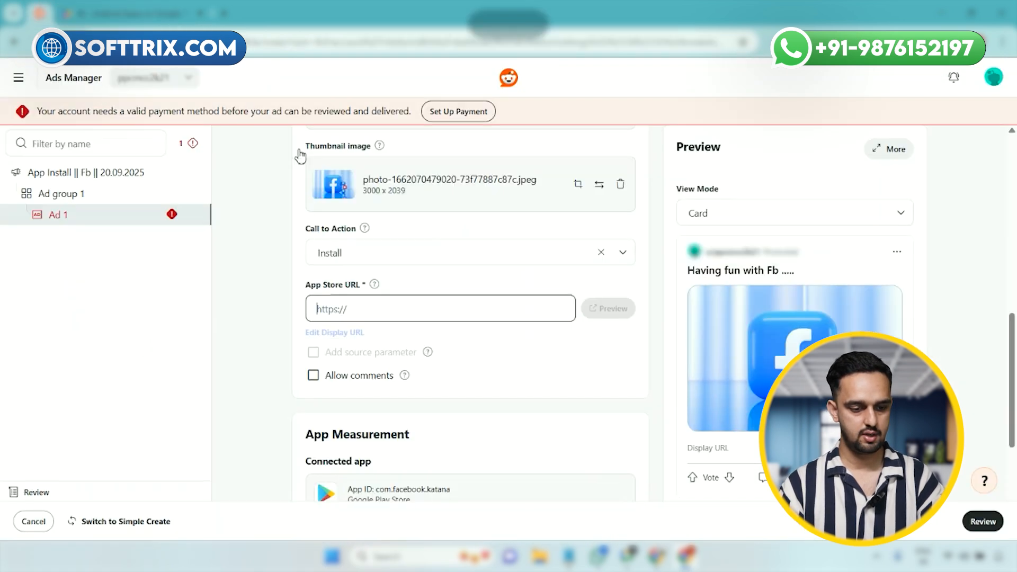
{"action": "left_click", "coordinate": [375, 318]}
{"action": "type", "text": "https://play.google.com/store/apps/details?id=com.facebook.katana"}
{"action": "left_click", "coordinate": [246, 329]}
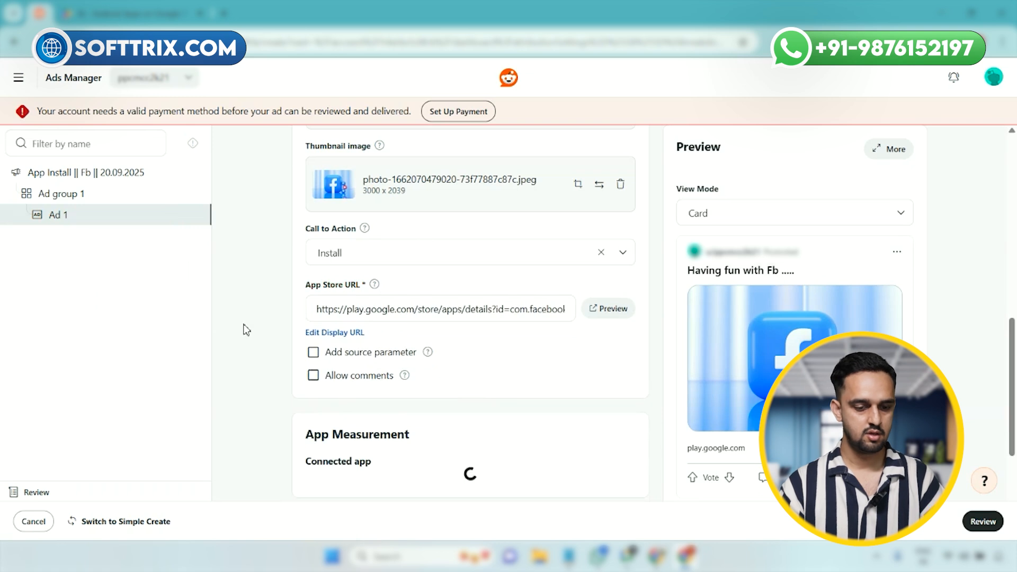
Step: Check the ad's remaining settings, review the campaign summary and publish the campaign
{"action": "scroll", "coordinate": [538, 356], "scroll_direction": "down", "scroll_amount": 3}
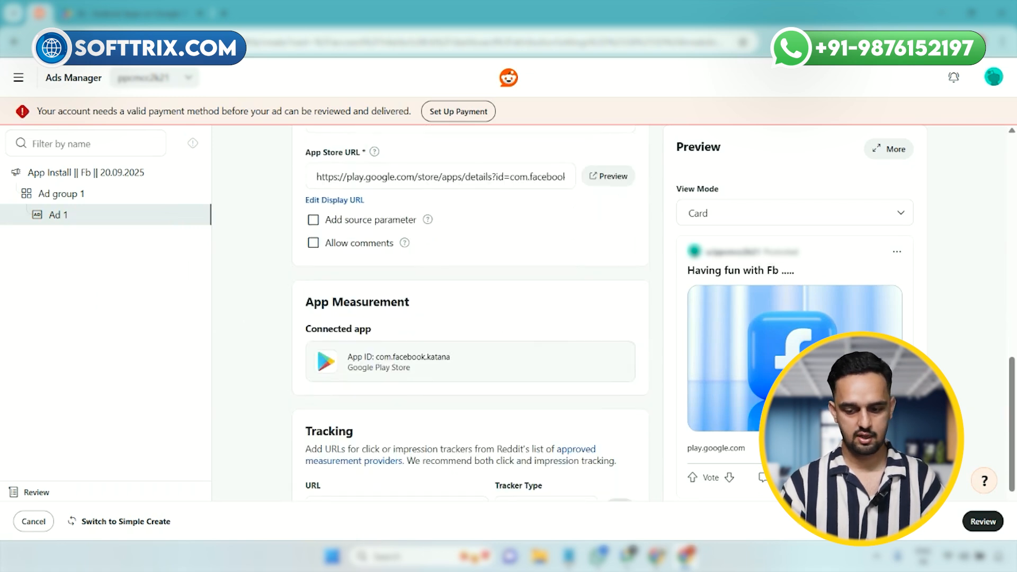
{"action": "double_click", "coordinate": [709, 446]}
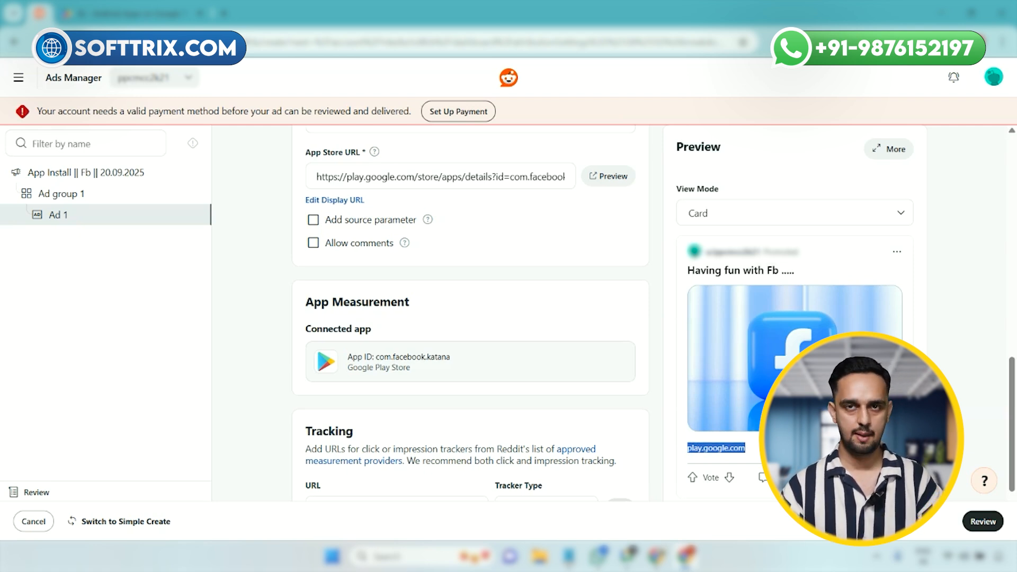
{"action": "scroll", "coordinate": [468, 350], "scroll_direction": "down", "scroll_amount": 2}
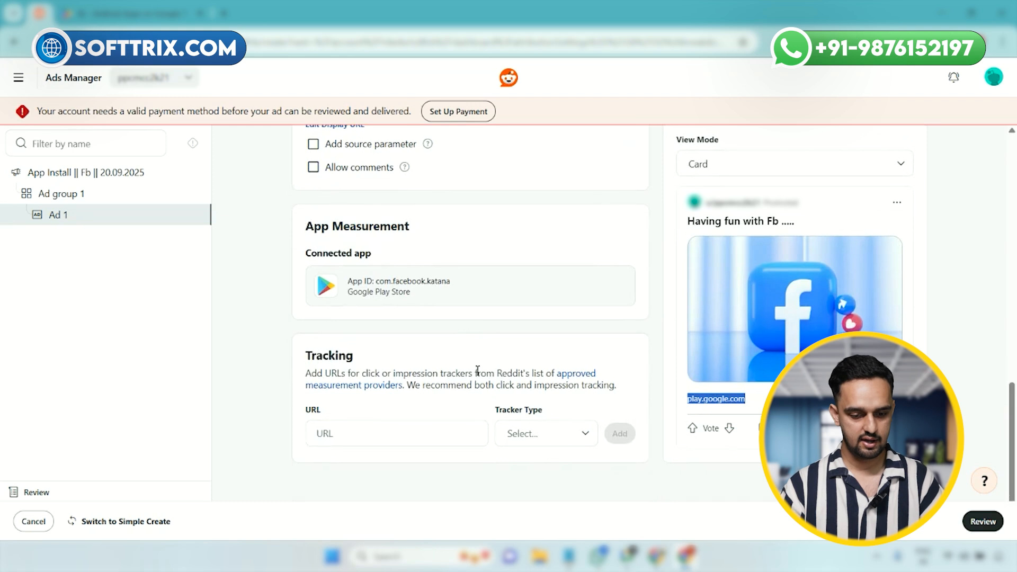
{"action": "scroll", "coordinate": [478, 370], "scroll_direction": "up", "scroll_amount": 15}
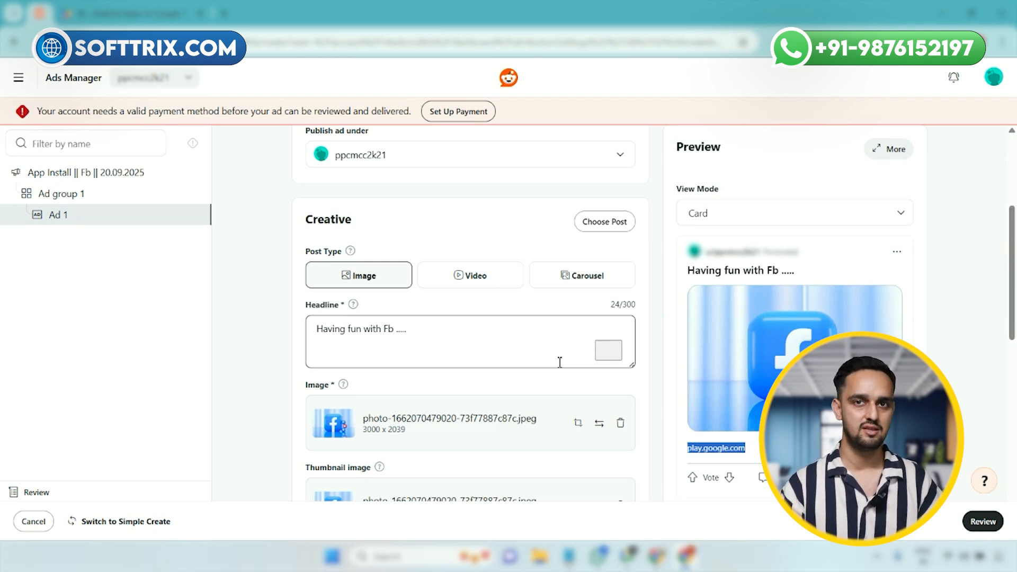
{"action": "left_click", "coordinate": [984, 524]}
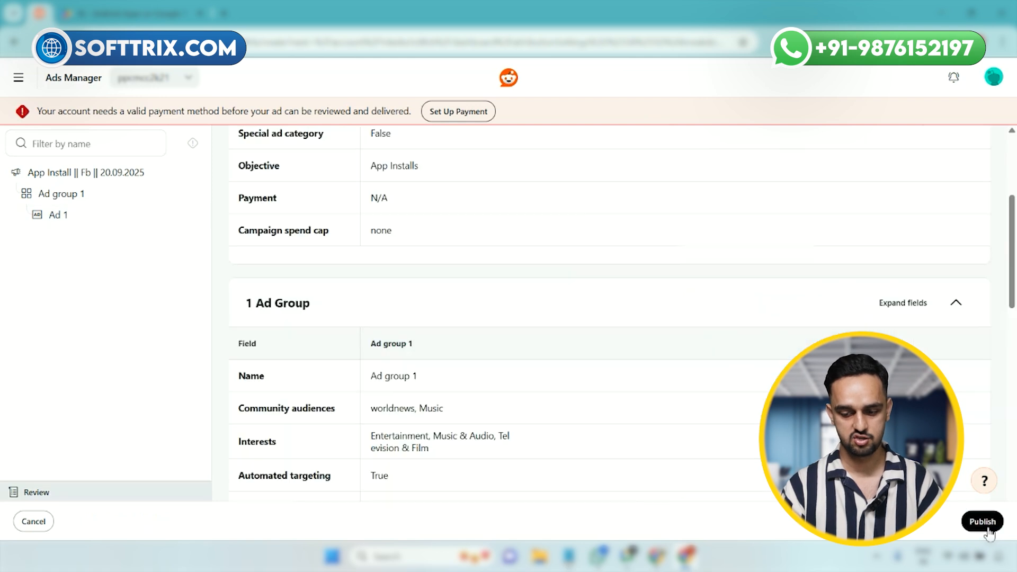
{"action": "scroll", "coordinate": [986, 530], "scroll_direction": "down", "scroll_amount": 3}
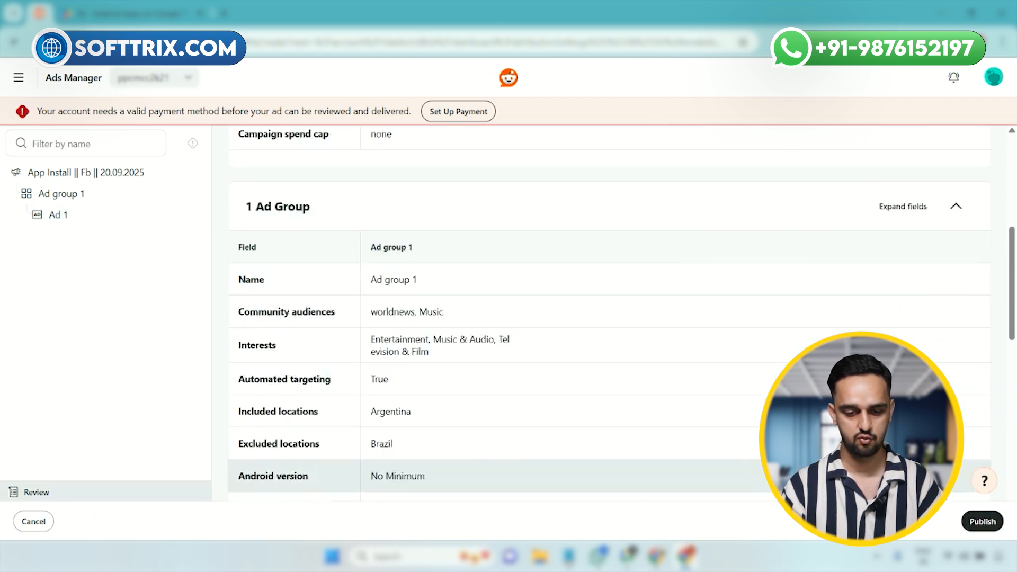
{"action": "left_click", "coordinate": [983, 522]}
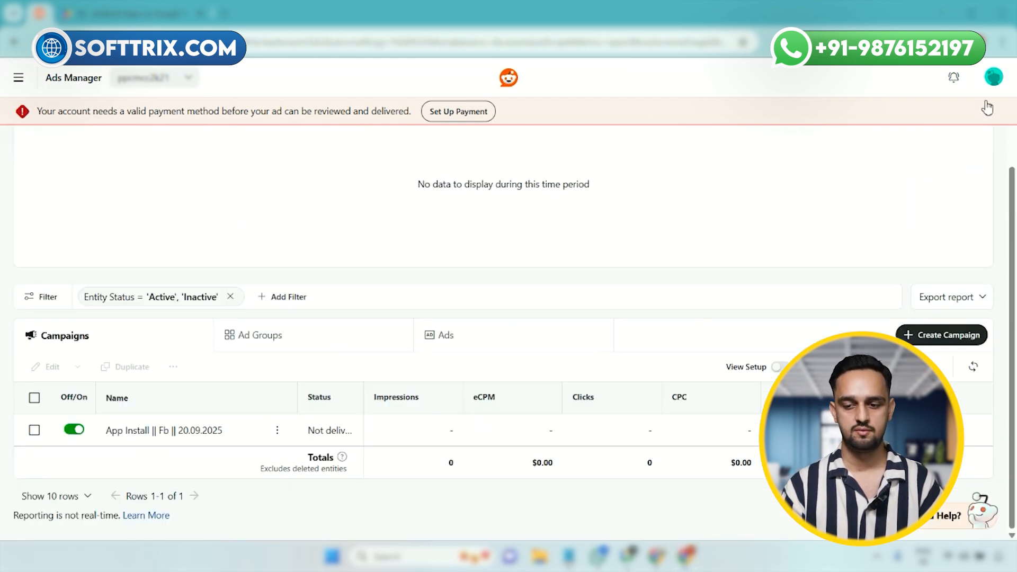